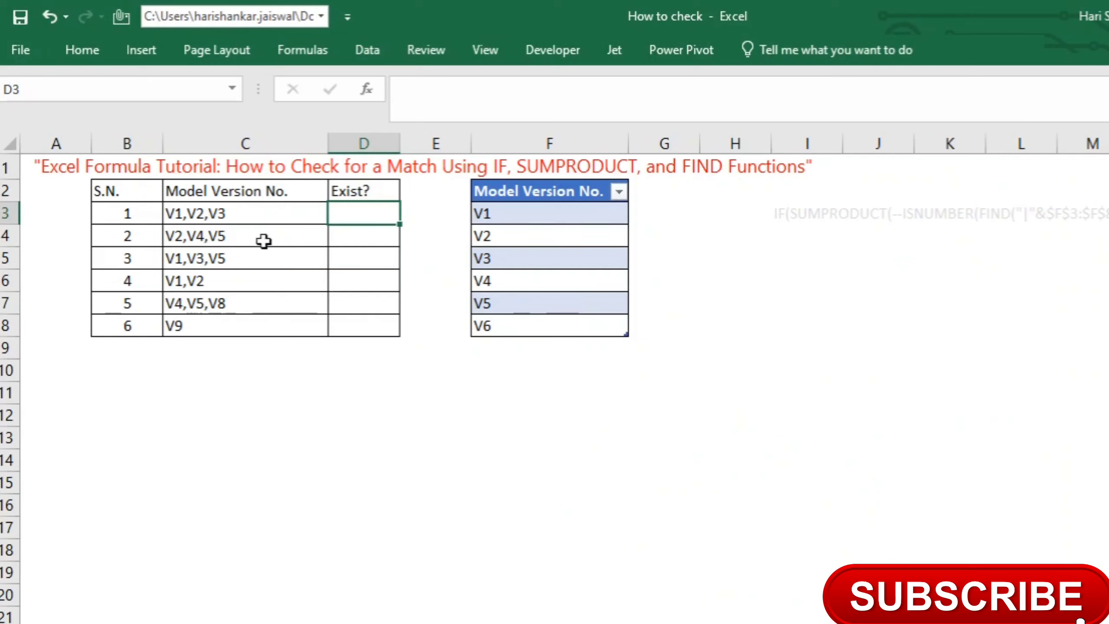
# Review the V1–V6 Model Version No. lookup table and select D3 for the formula.
pyautogui.moveTo(565, 189); pyautogui.dragTo(600, 337)
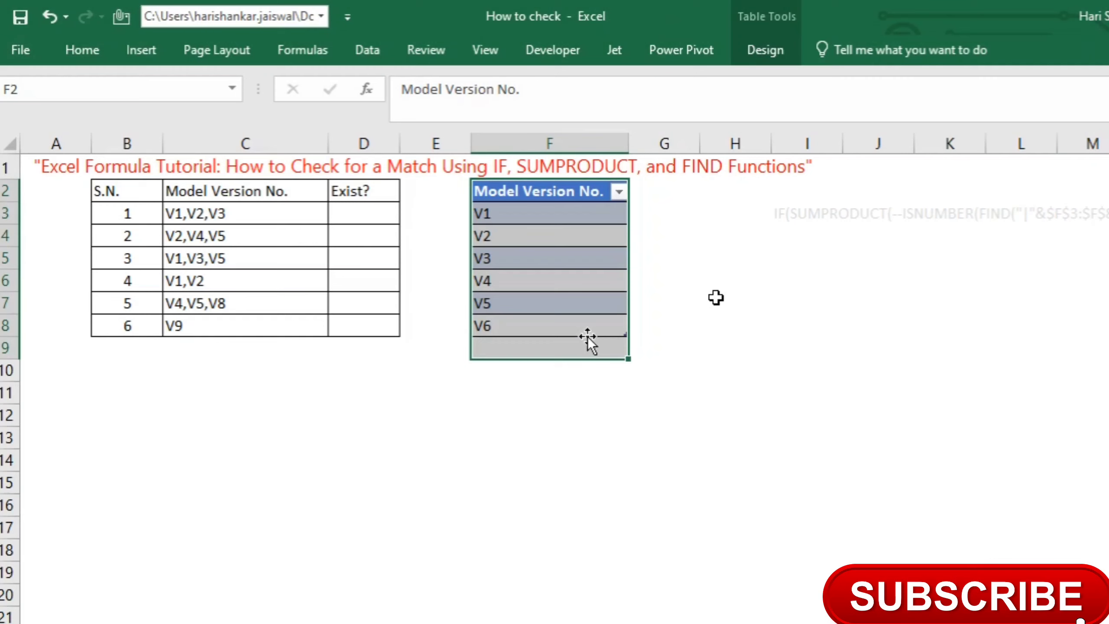
pyautogui.click(584, 312)
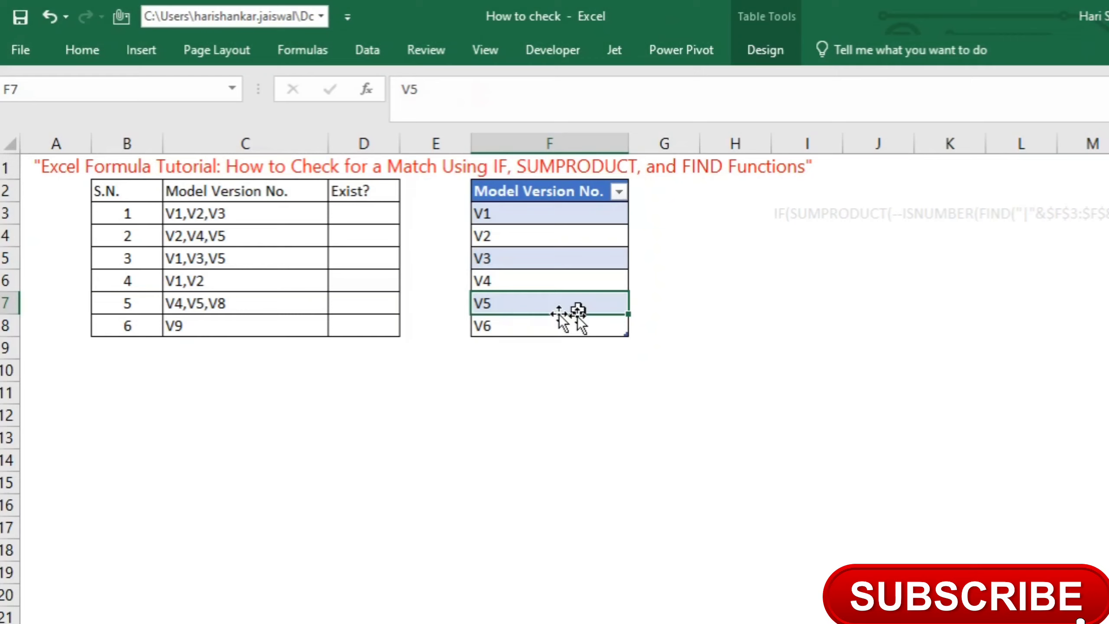
pyautogui.click(374, 215)
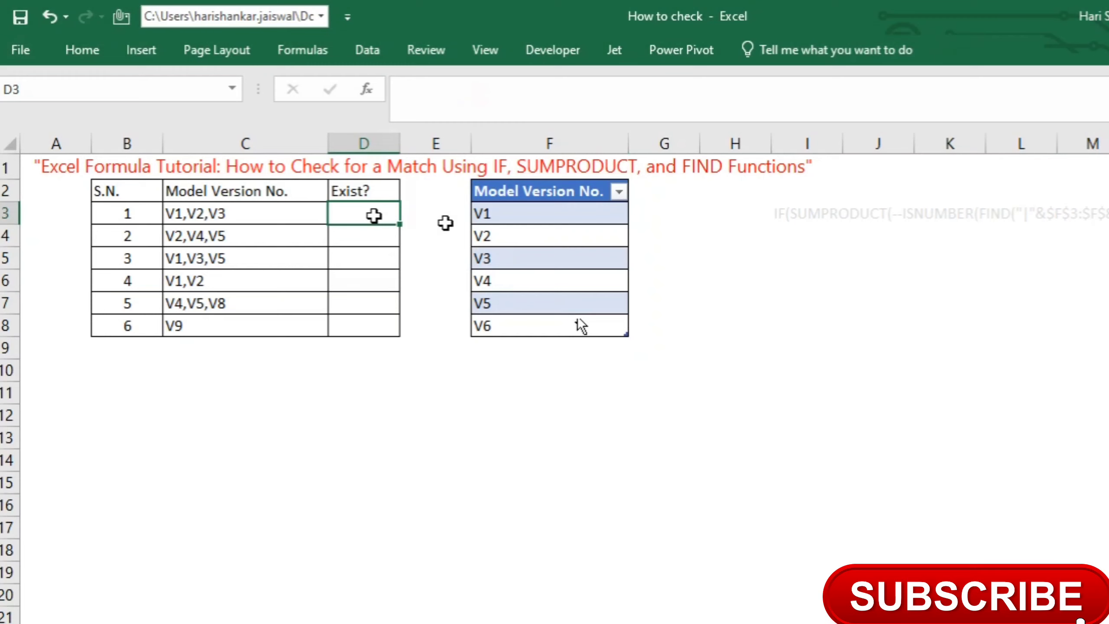
# Enter =FIND(","&Table1[Model Version No.]&",",","&C3&",") in D3.
pyautogui.write('=')
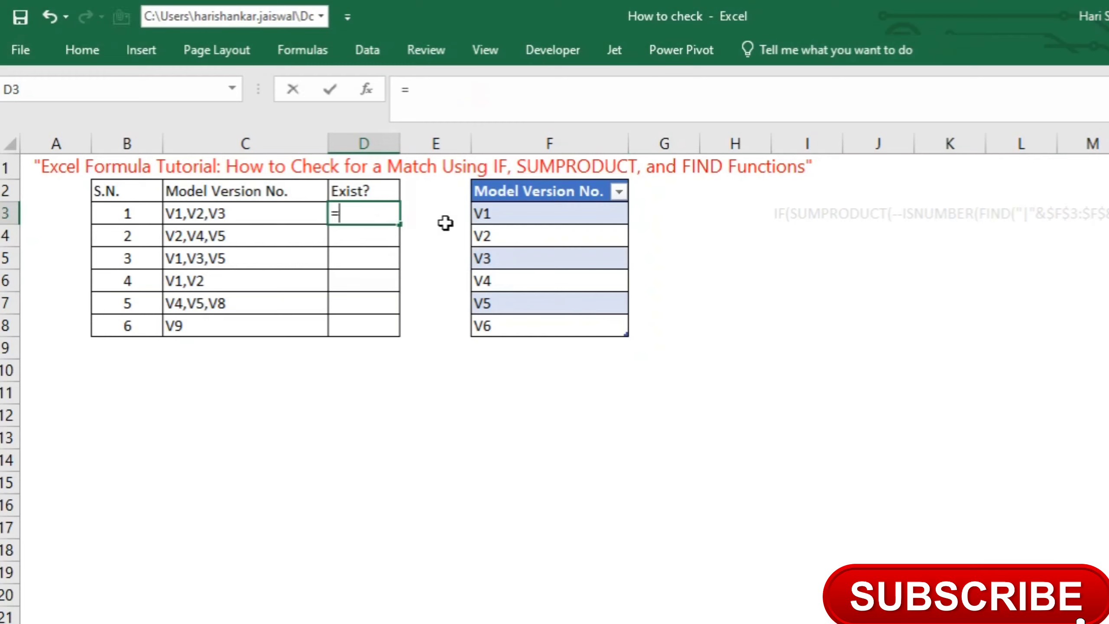
pyautogui.write('find')
pyautogui.press('Tab')
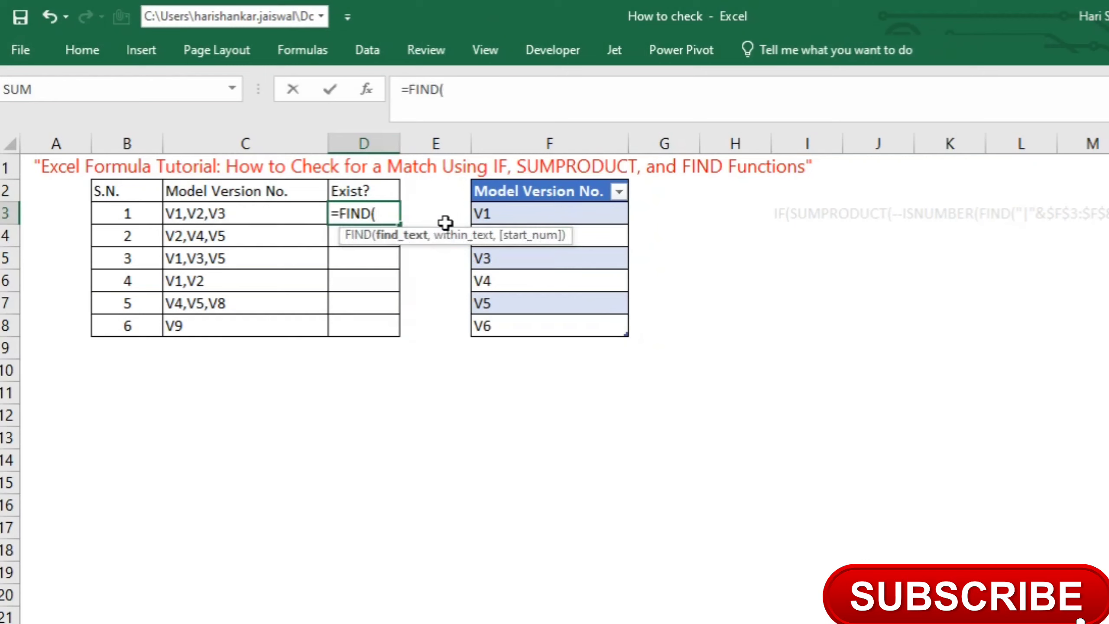
pyautogui.write('","')
pyautogui.write('&')
pyautogui.moveTo(545, 215); pyautogui.dragTo(550, 319)
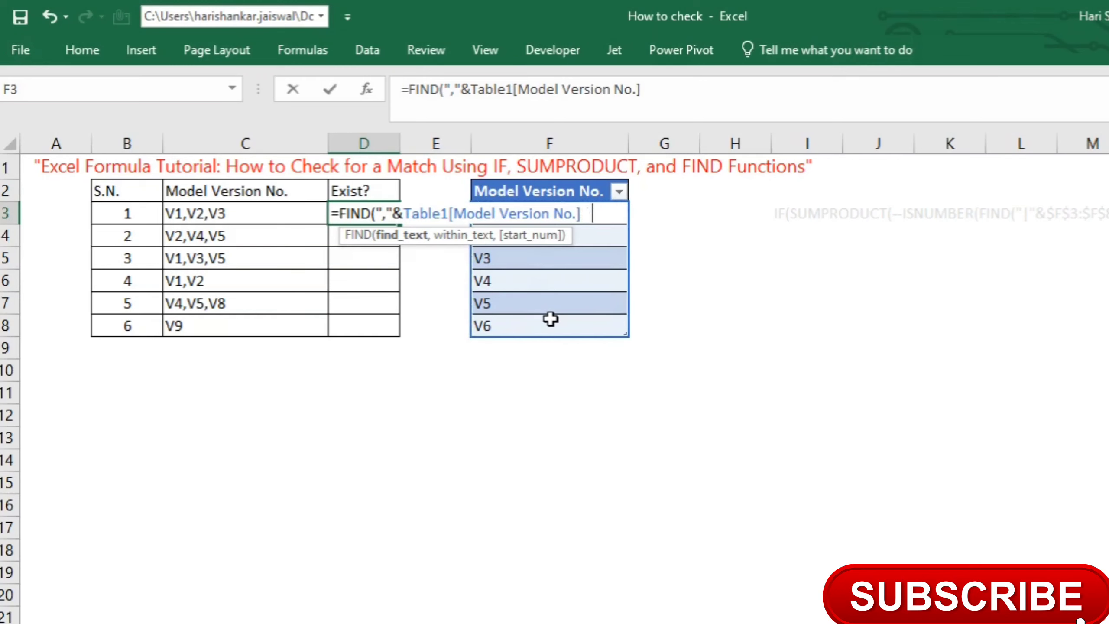
pyautogui.write('&')
pyautogui.write('","')
pyautogui.write(',"')
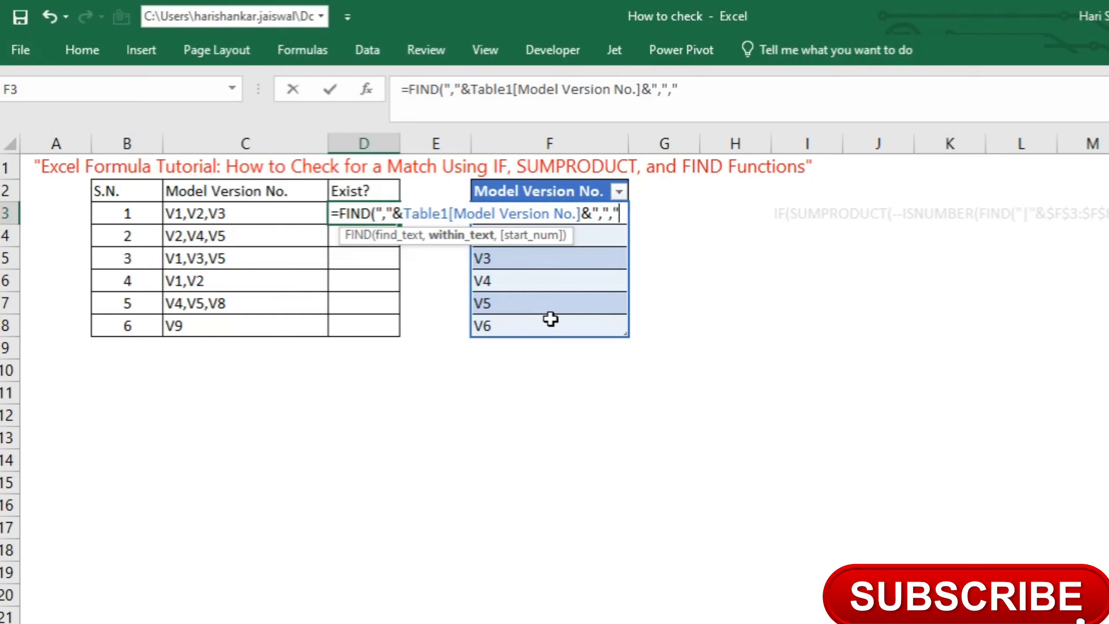
pyautogui.write(',"')
pyautogui.write('&')
pyautogui.click(280, 212)
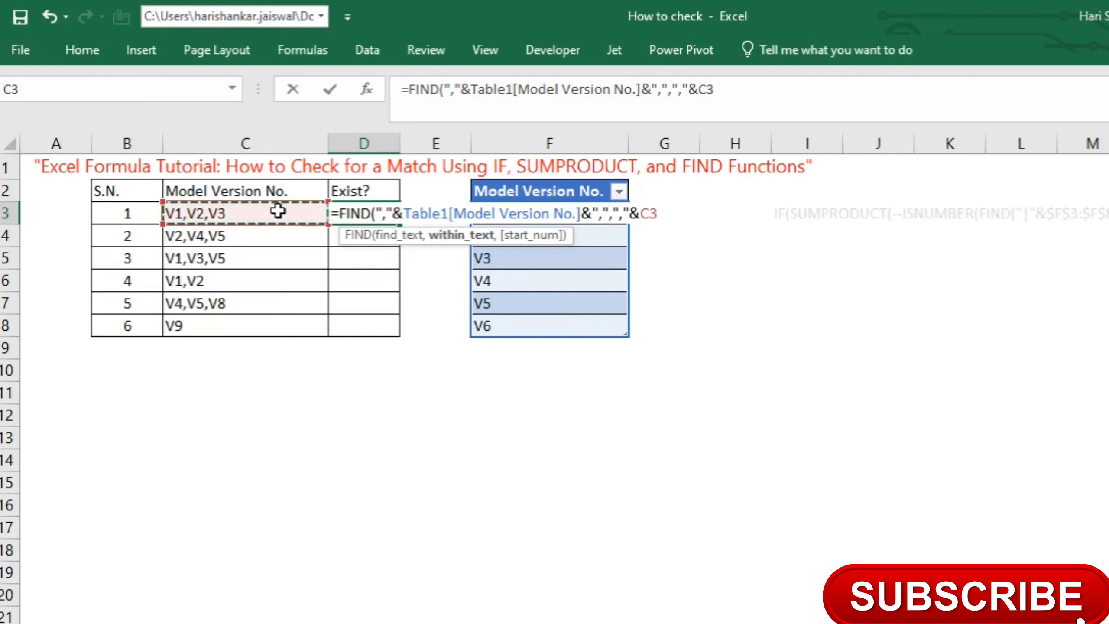
pyautogui.write('&')
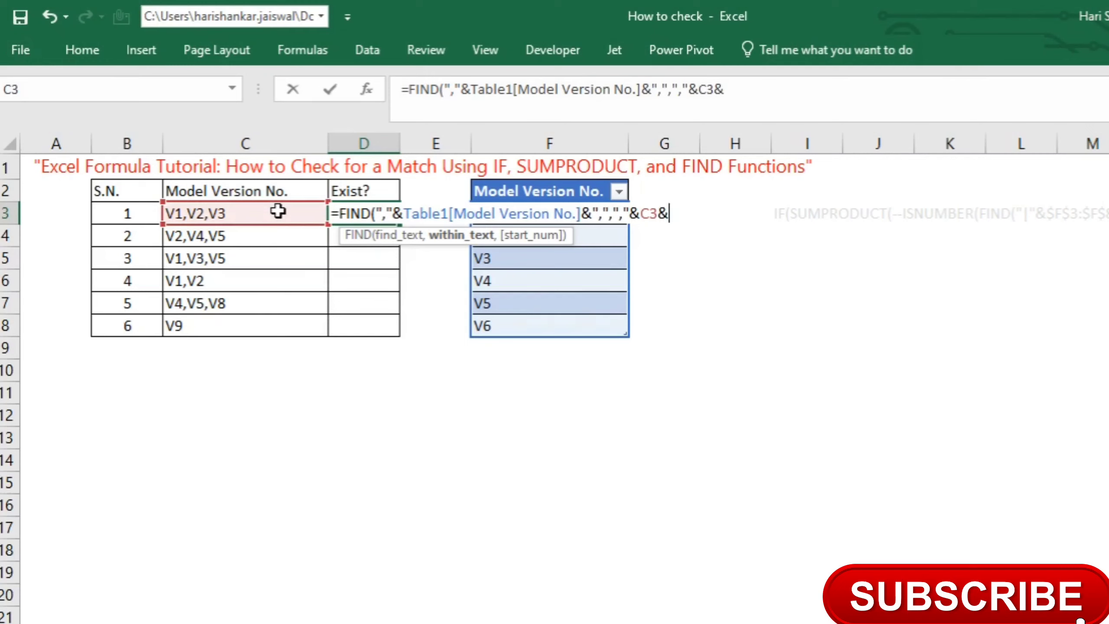
pyautogui.write('","')
pyautogui.write(')')
pyautogui.press('Return')
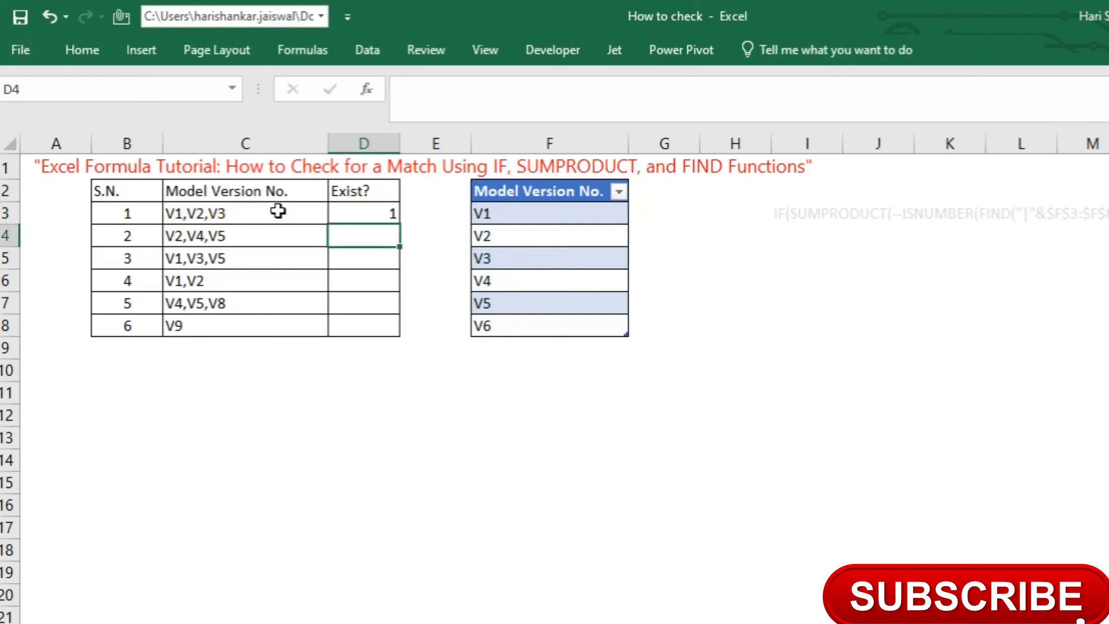
# Copy the FIND formula down to D8, giving 1, 1, 4, #VALUE!, 4, #VALUE!
pyautogui.press('Up')
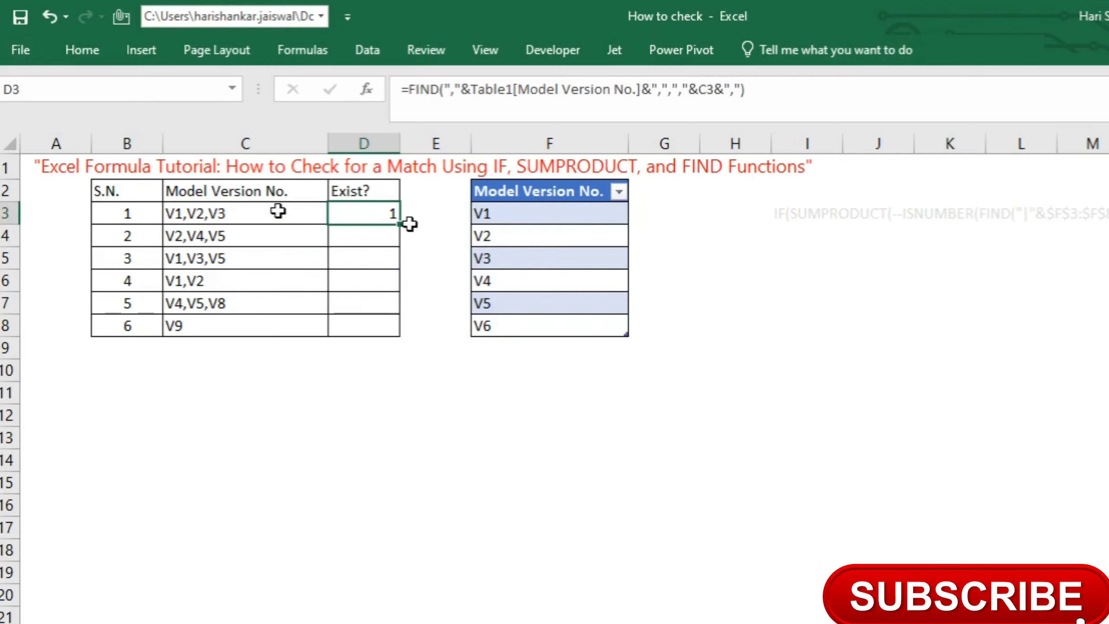
pyautogui.moveTo(397, 225); pyautogui.dragTo(401, 336)
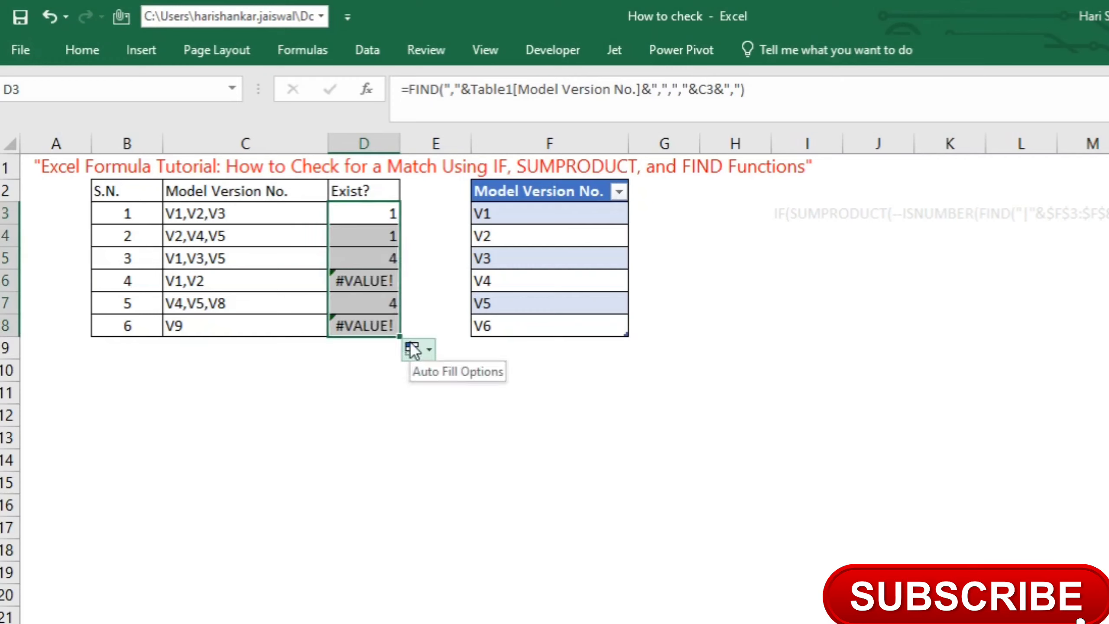
pyautogui.click(369, 217)
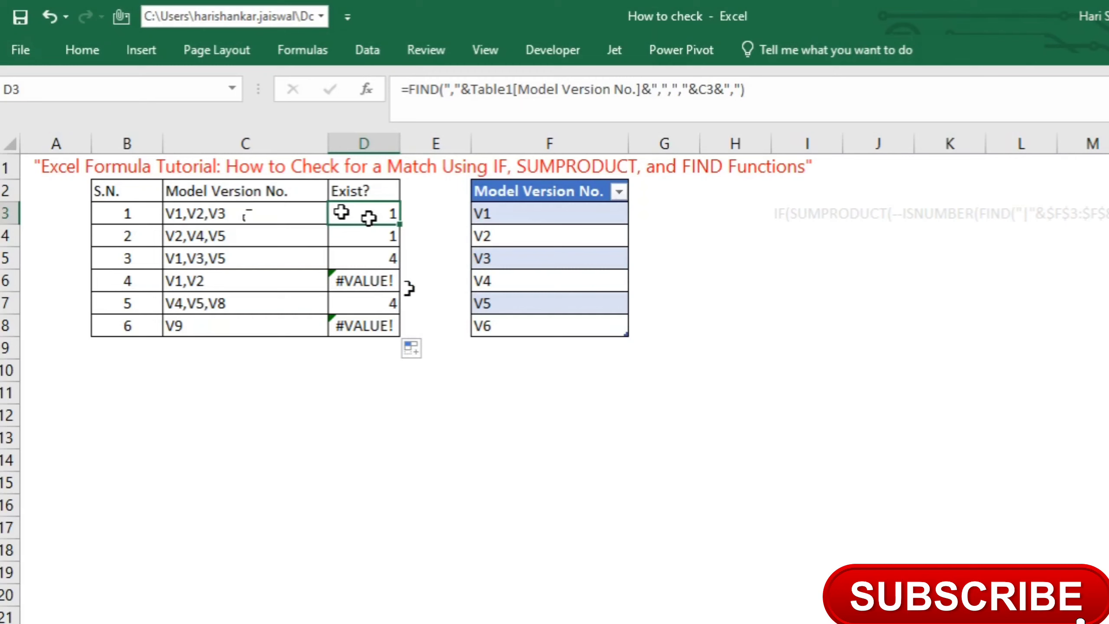
# Wrap D3's FIND in ISNUMBER and fill it to D8, showing TRUE/FALSE per row.
pyautogui.click(410, 89)
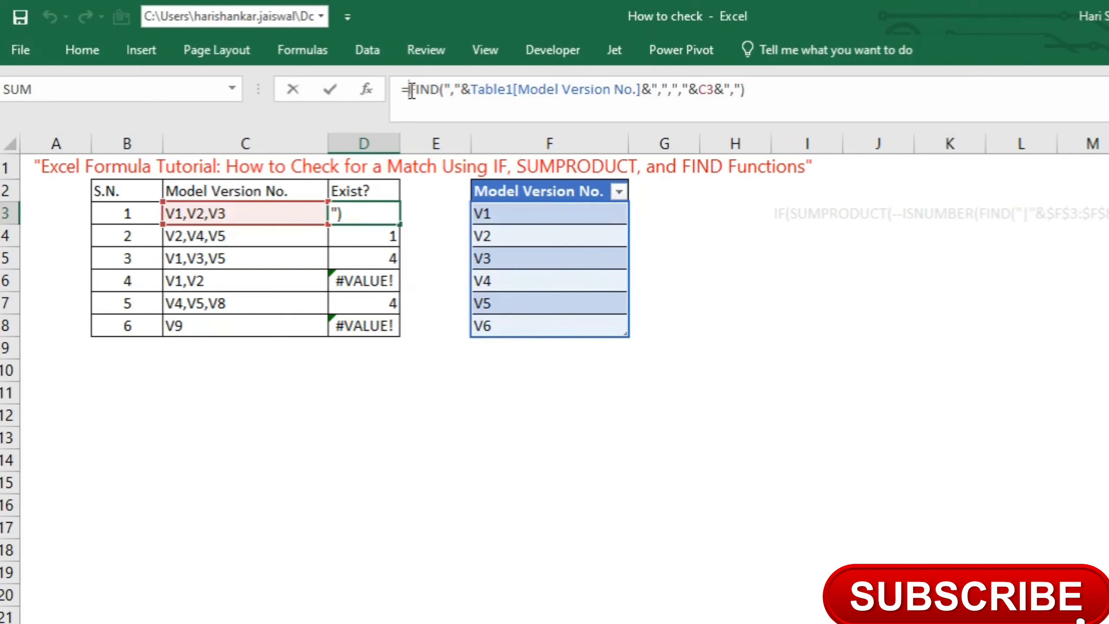
pyautogui.write('isnu')
pyautogui.press('Tab')
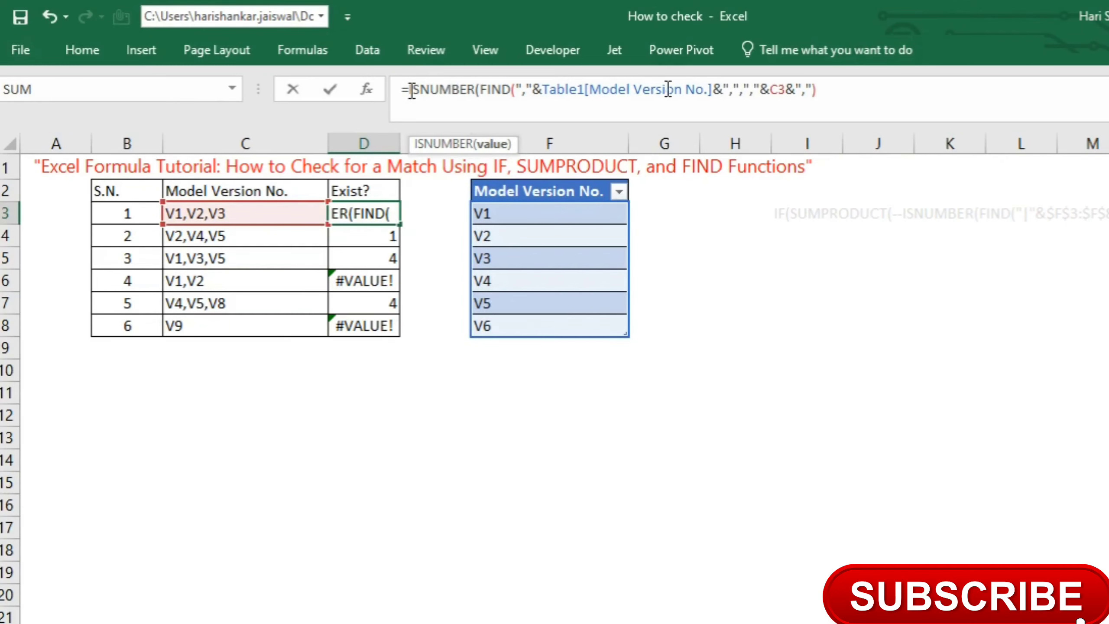
pyautogui.click(867, 103)
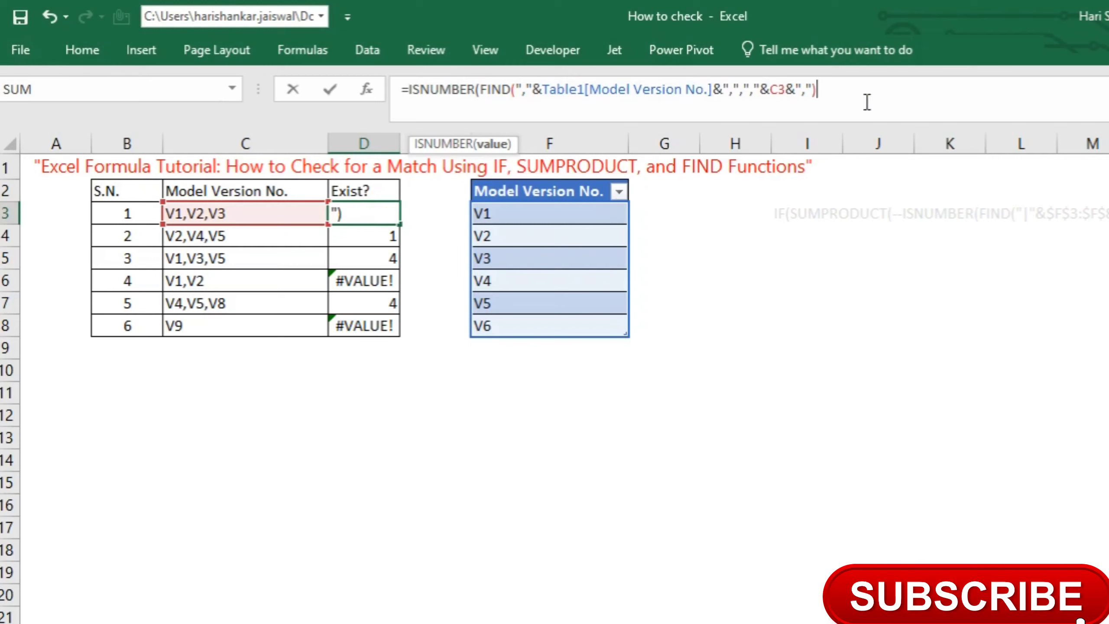
pyautogui.write(')')
pyautogui.press('Return')
pyautogui.press('Up')
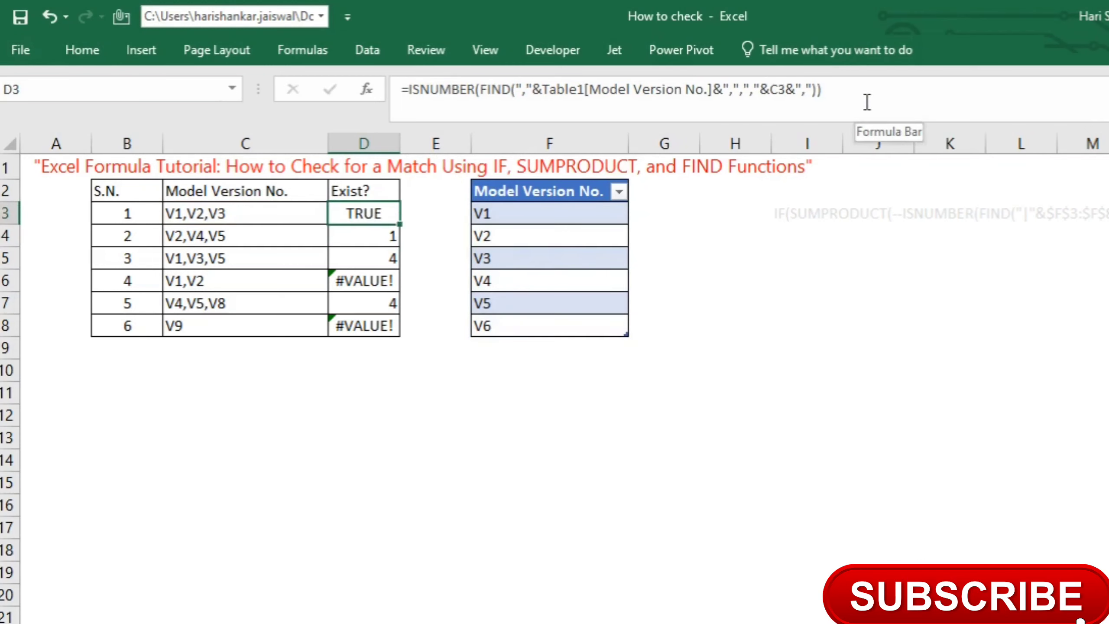
pyautogui.doubleClick(400, 224)
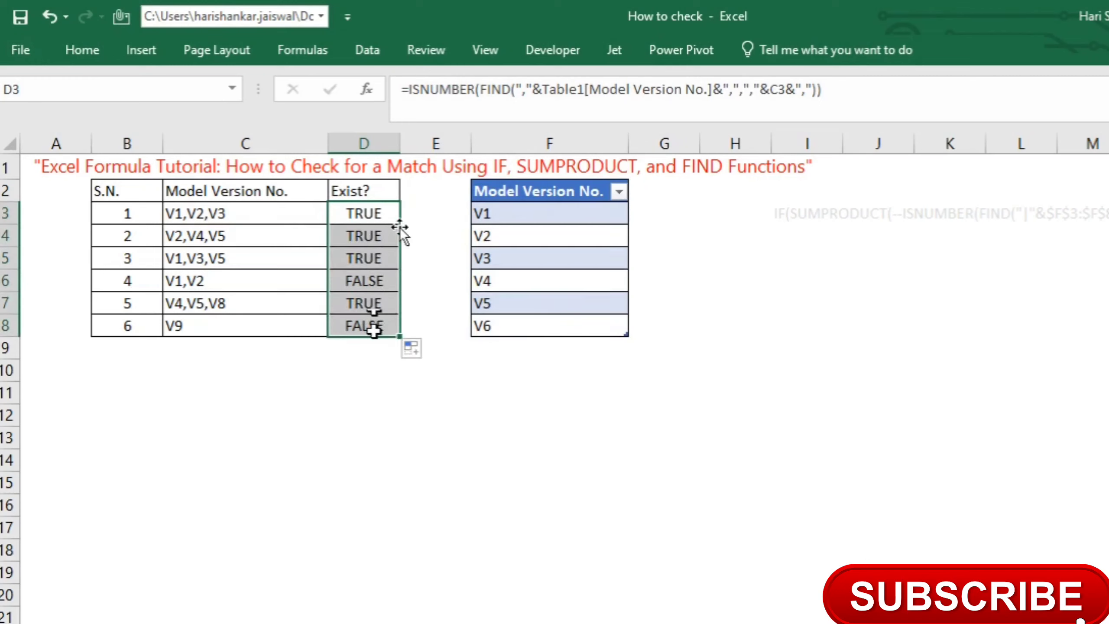
pyautogui.click(369, 220)
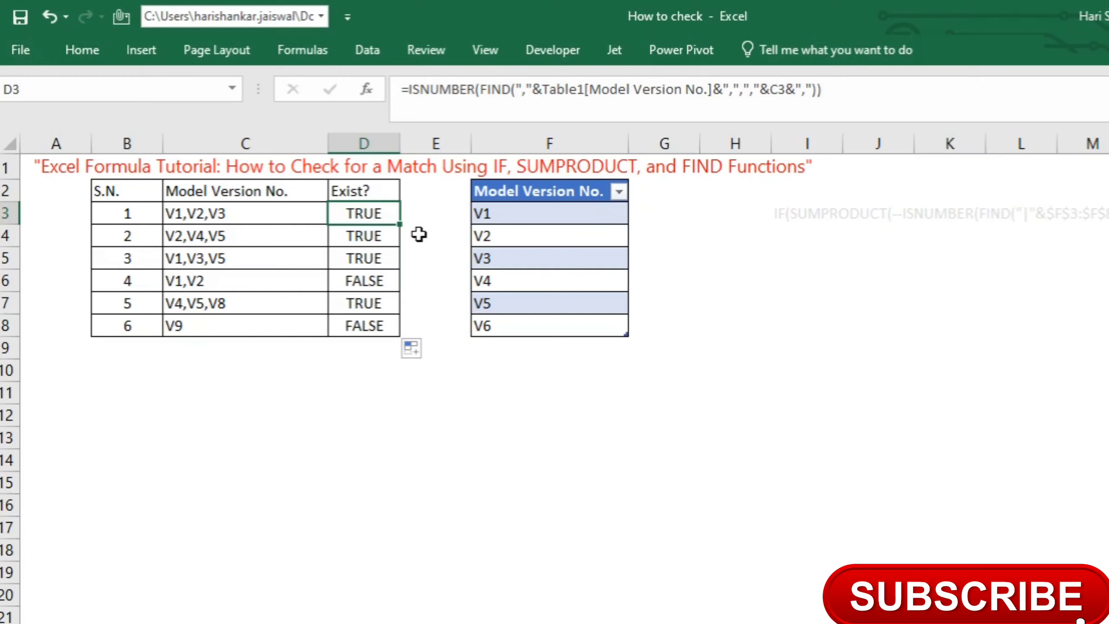
# Prefix ISNUMBER with -- and fill down, turning results into 1, 1, 1, 0, 1, 0.
pyautogui.click(411, 90)
pyautogui.write('--')
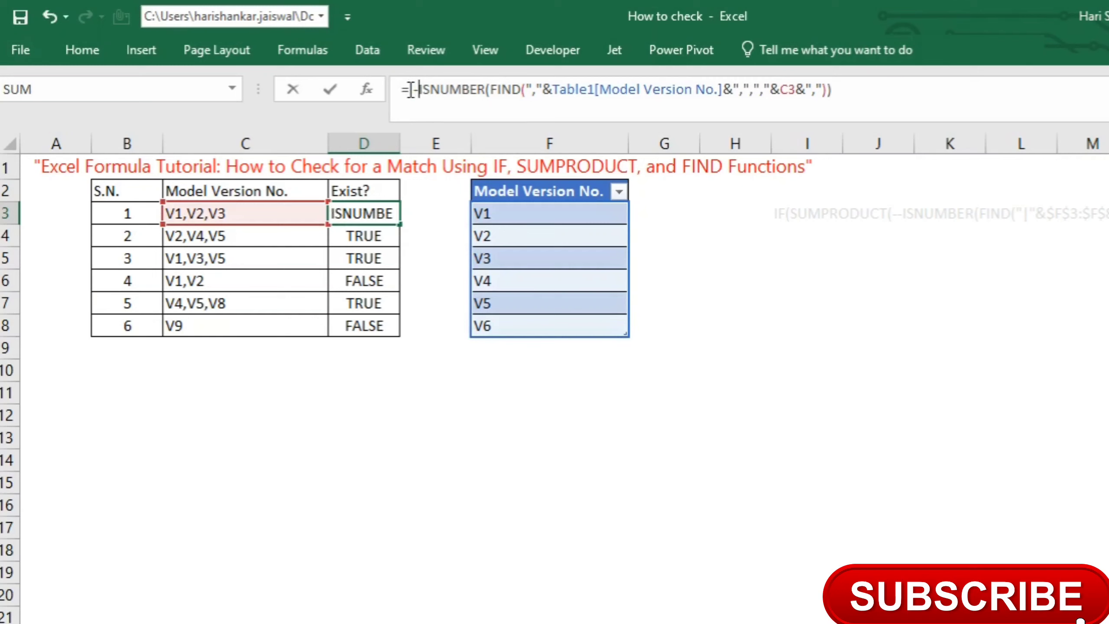
pyautogui.press('Return')
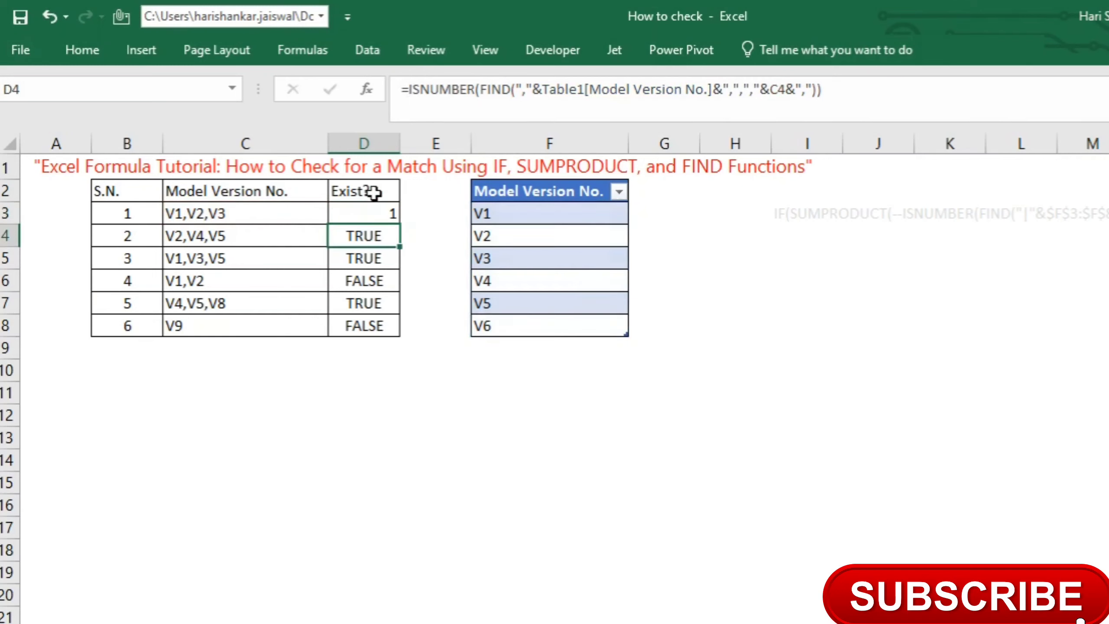
pyautogui.click(384, 214)
pyautogui.doubleClick(397, 225)
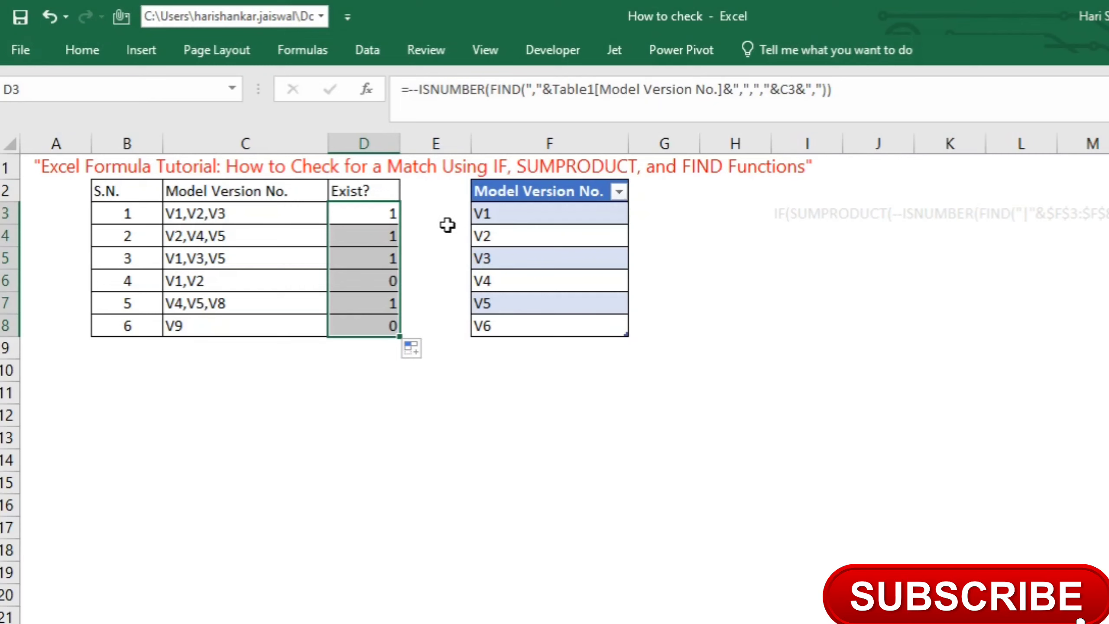
# Wrap D3's formula in SUMPRODUCT and fill down, counting matches 3, 3, 3, 2, 2, 0.
pyautogui.click(382, 213)
pyautogui.click(409, 89)
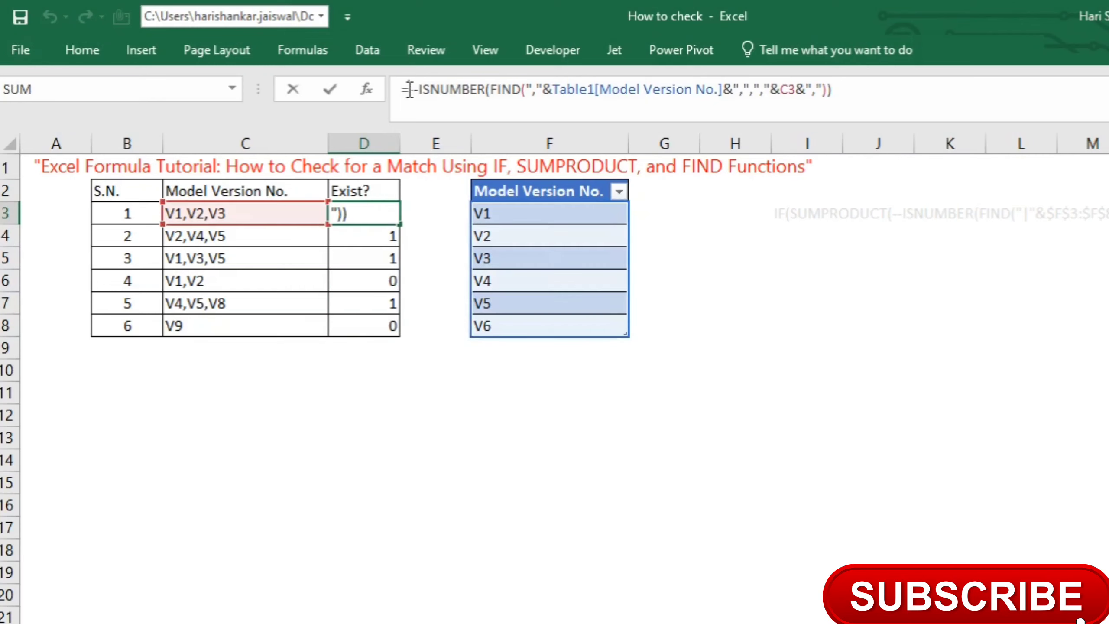
pyautogui.write('sump')
pyautogui.press('Tab')
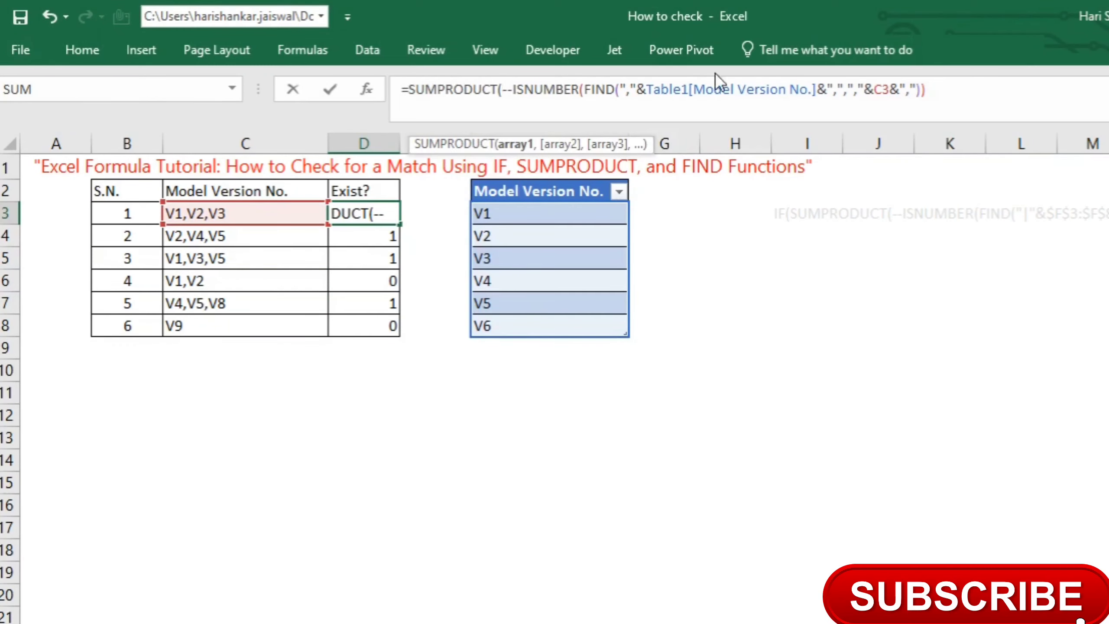
pyautogui.click(985, 83)
pyautogui.write(')')
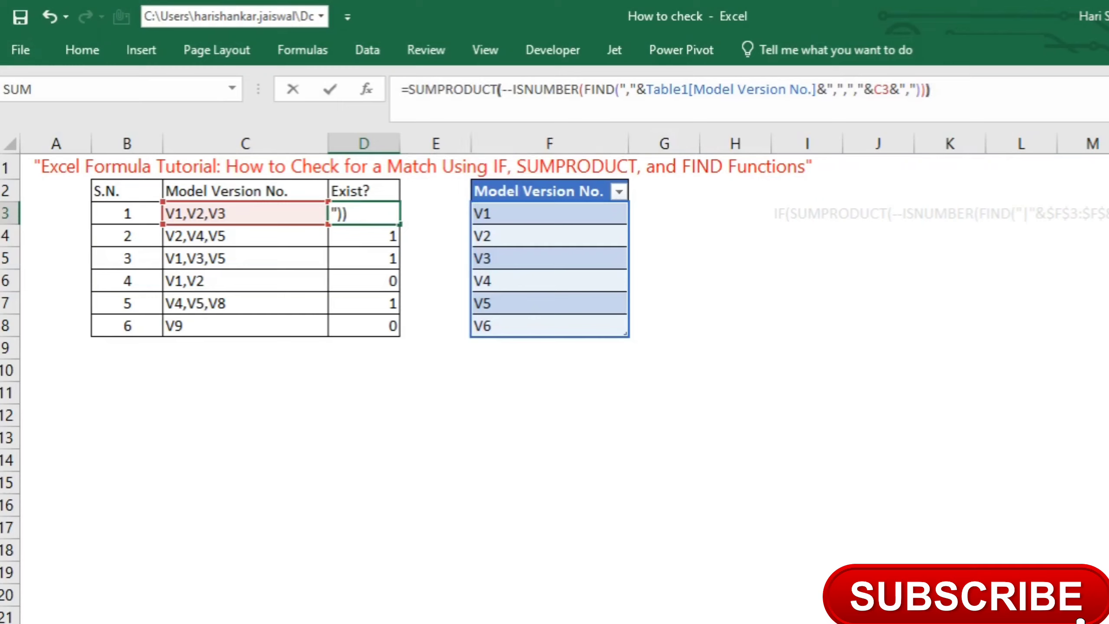
pyautogui.write(')')
pyautogui.write('>')
pyautogui.write('0,"')
pyautogui.press('BackSpace')
pyautogui.press('BackSpace')
pyautogui.press('BackSpace')
pyautogui.press('BackSpace')
pyautogui.press('Return')
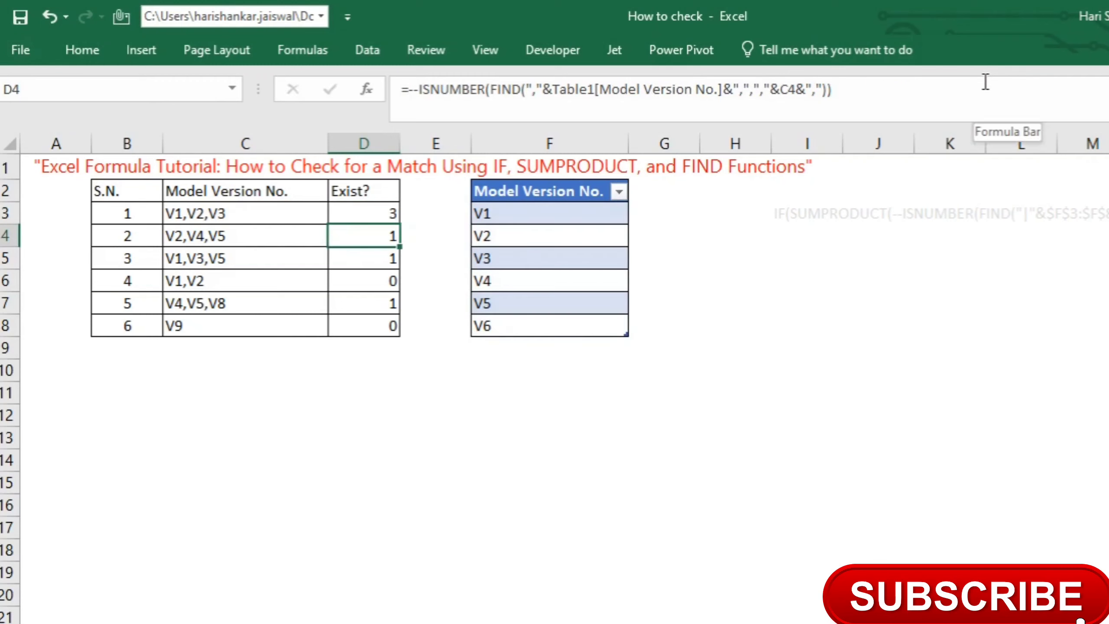
pyautogui.press('Up')
pyautogui.doubleClick(399, 224)
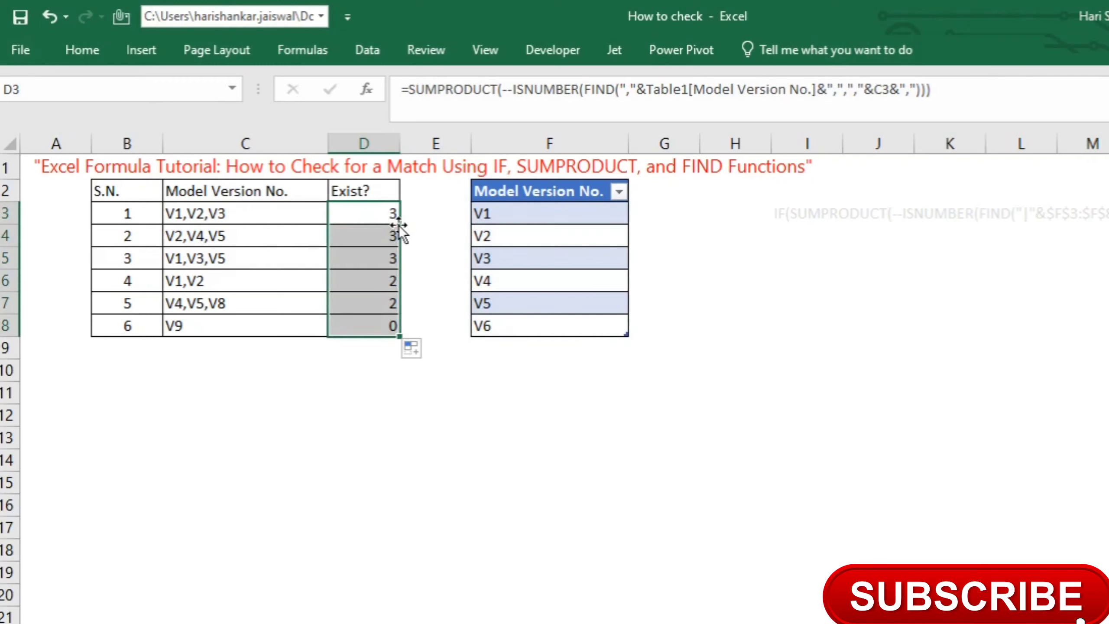
pyautogui.click(413, 92)
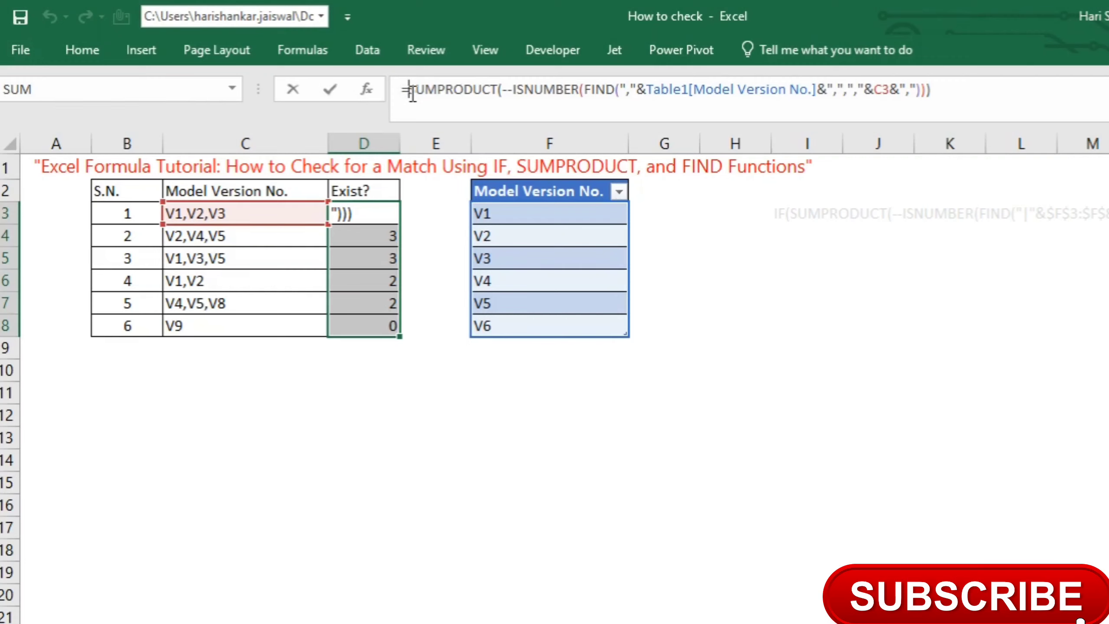
# Wrap the count in IF(...>0,"Match","No Match") and fill D3:D8, leaving V9 as No Match.
pyautogui.write('IF(')
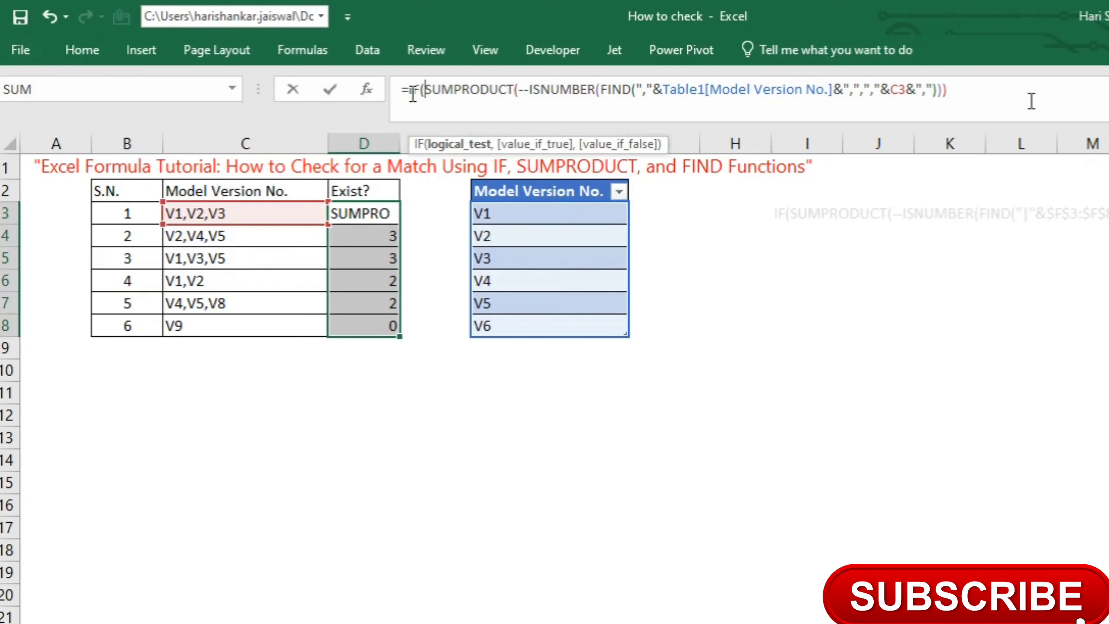
pyautogui.click(1032, 101)
pyautogui.write(')>0')
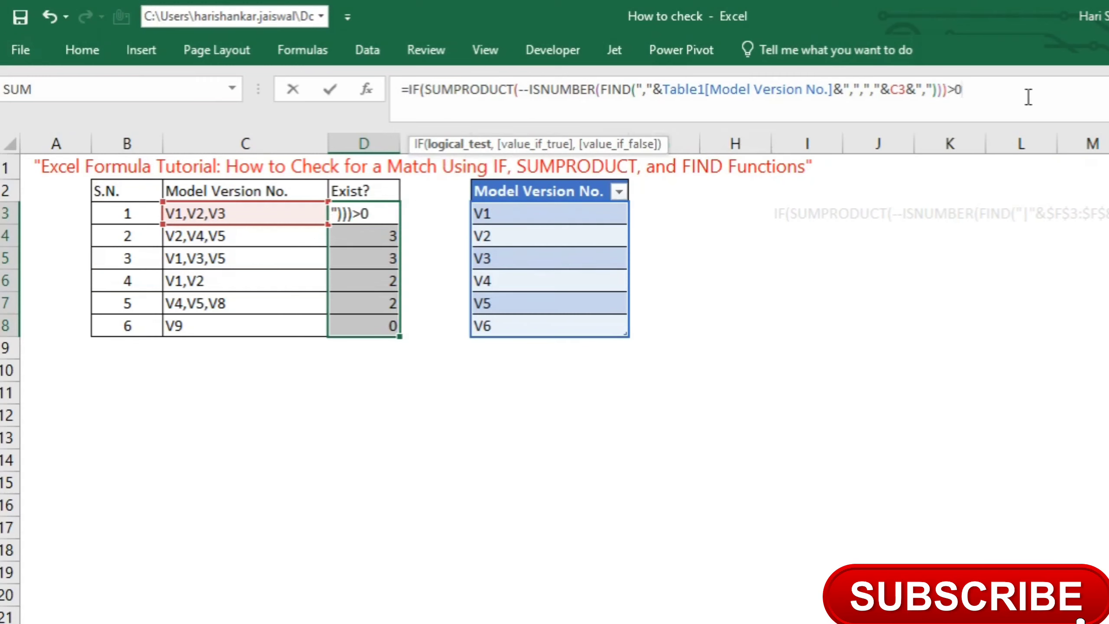
pyautogui.write(',"Match')
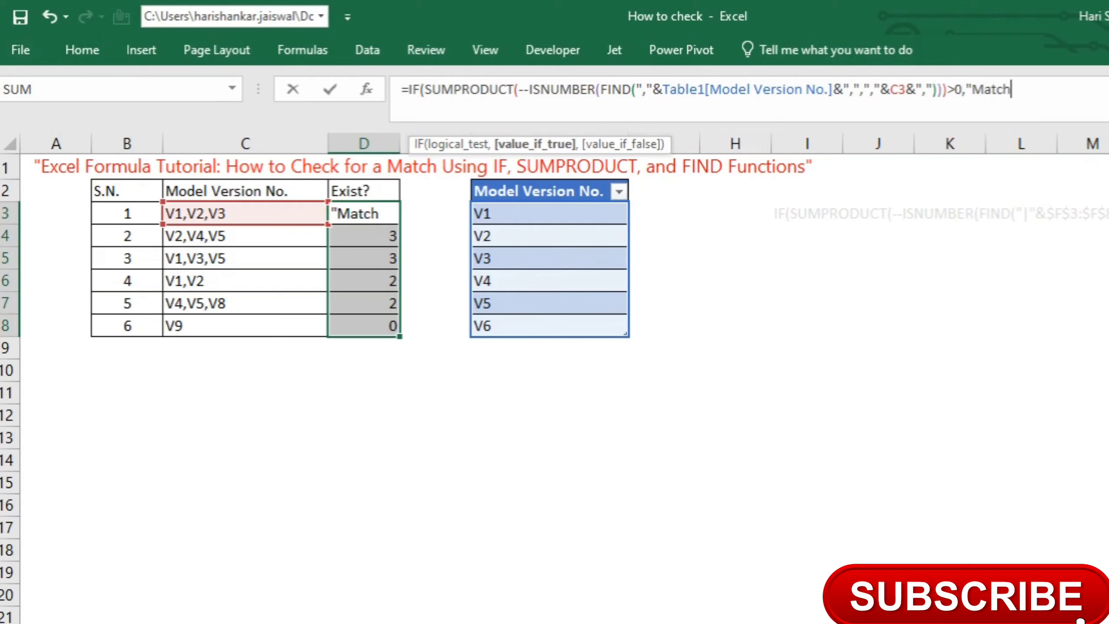
pyautogui.write('",')
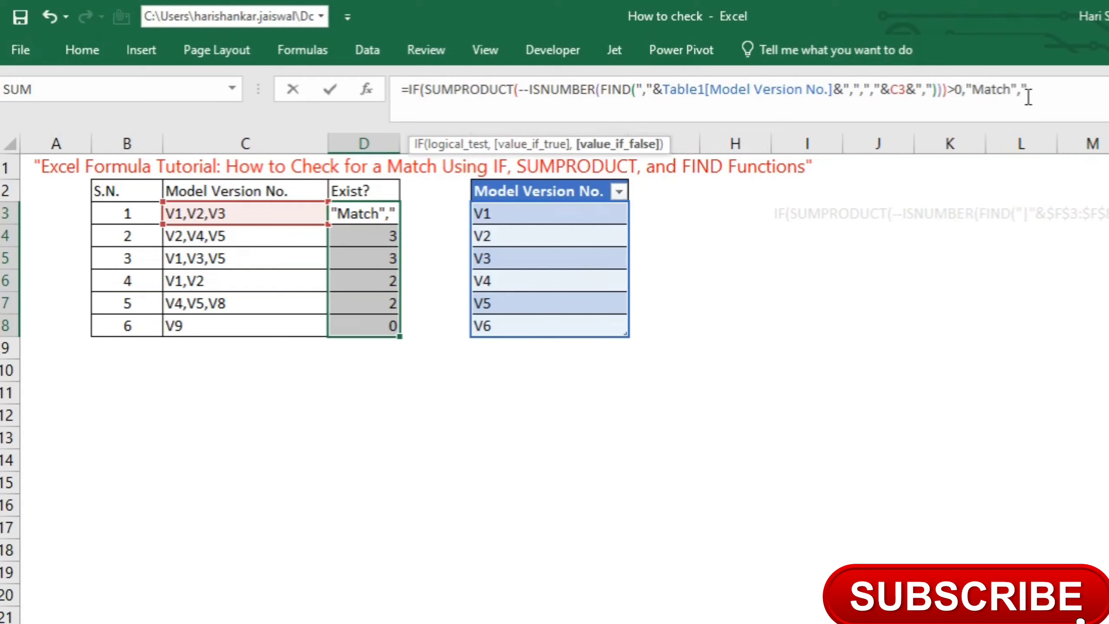
pyautogui.write('No')
pyautogui.press('BackSpace')
pyautogui.write('o Match')
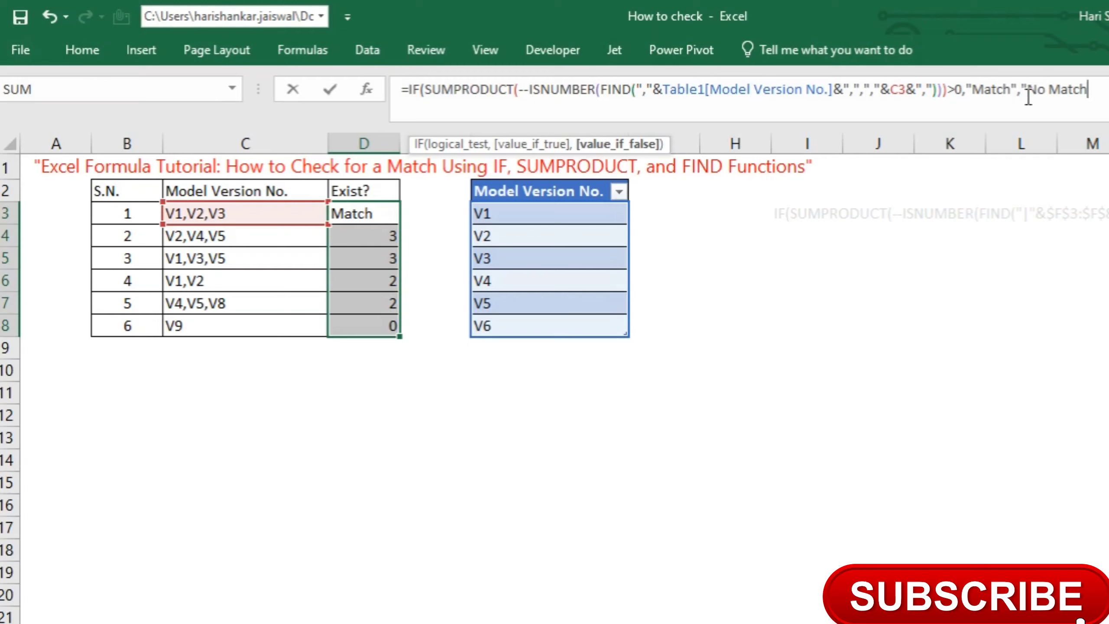
pyautogui.write('")')
pyautogui.press('Return')
pyautogui.press('Up')
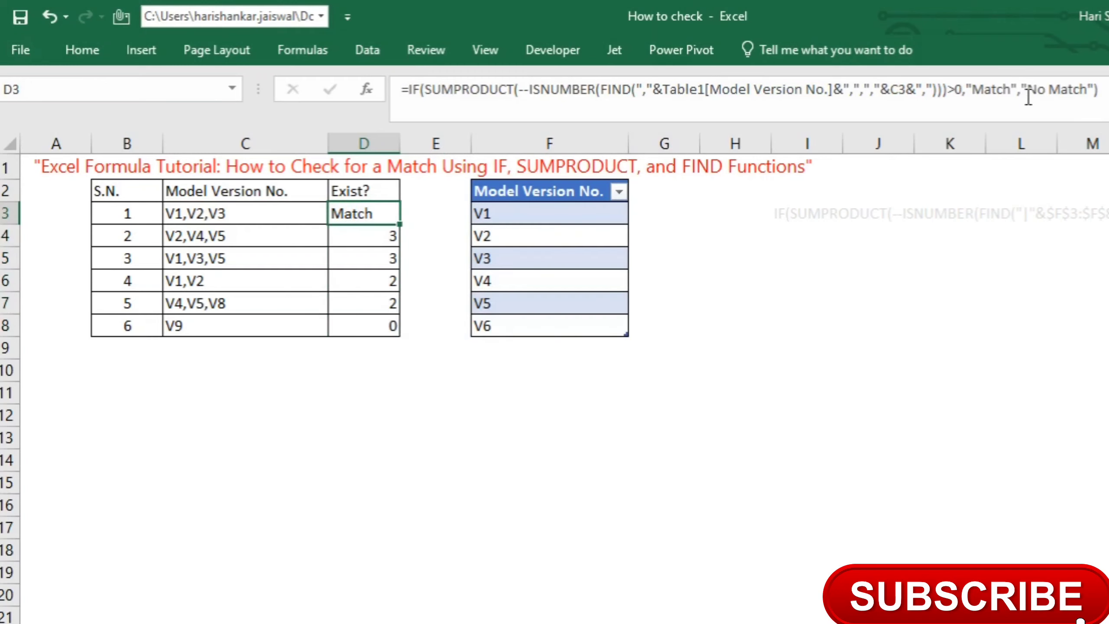
pyautogui.doubleClick(399, 223)
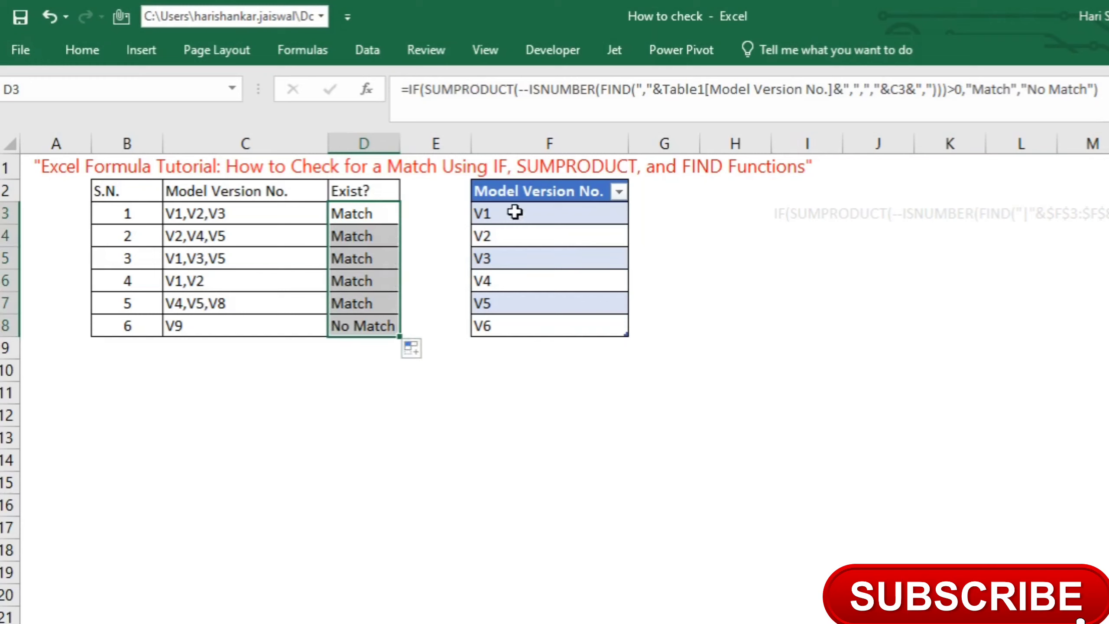
pyautogui.moveTo(510, 213); pyautogui.dragTo(511, 312)
# Compare the entries with the lookup values, then change C8 to V9,V1 so D8 recalculates.
pyautogui.click(262, 216)
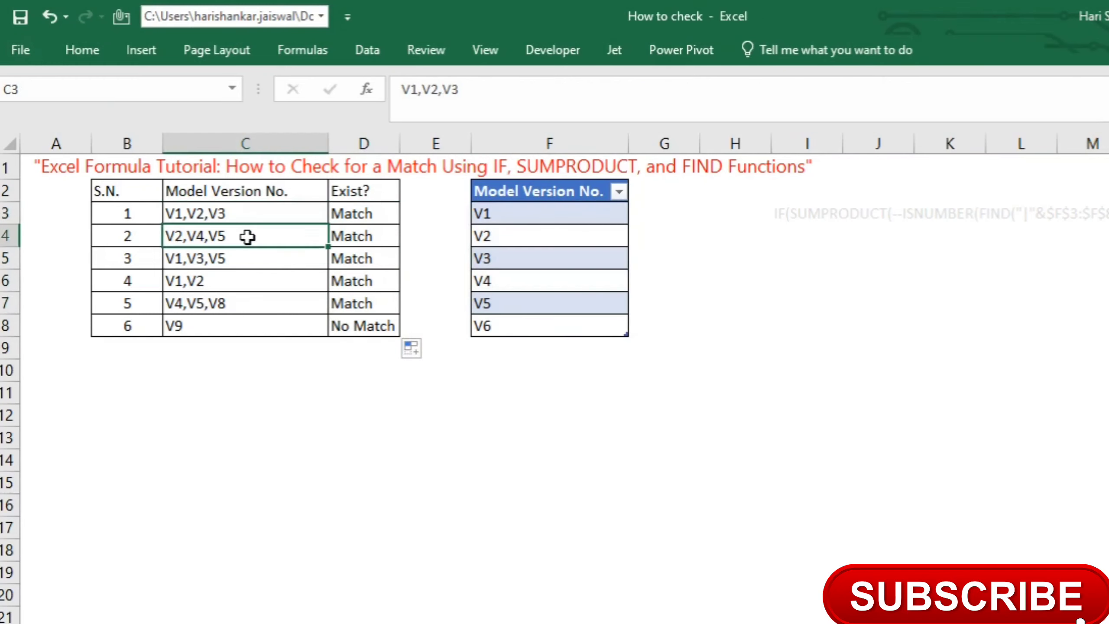
pyautogui.click(247, 237)
pyautogui.click(504, 302)
pyautogui.click(492, 326)
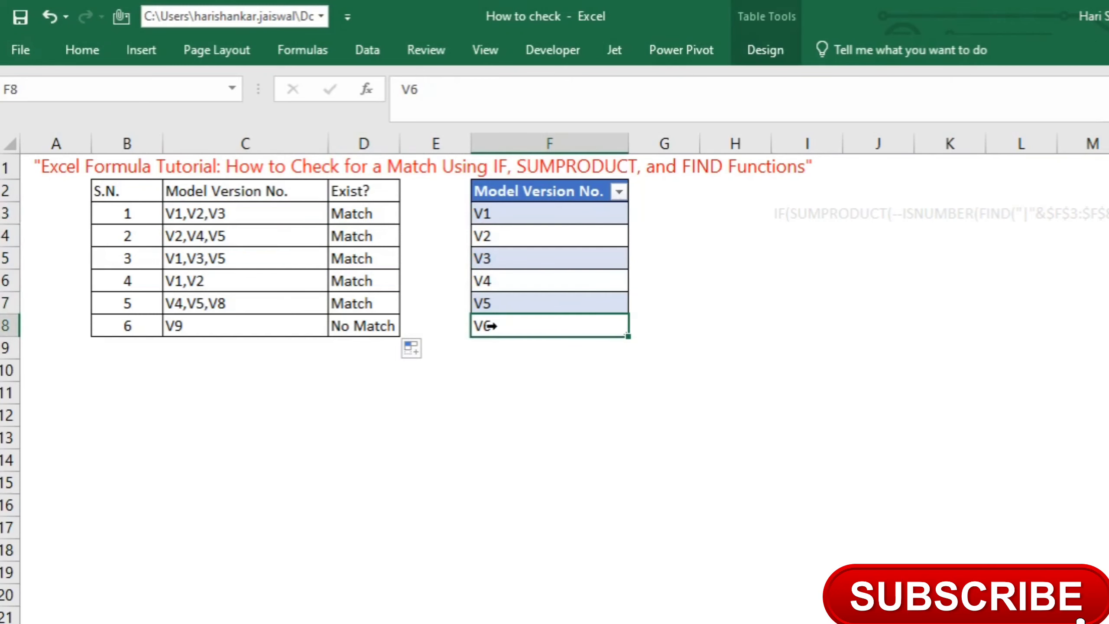
pyautogui.click(248, 322)
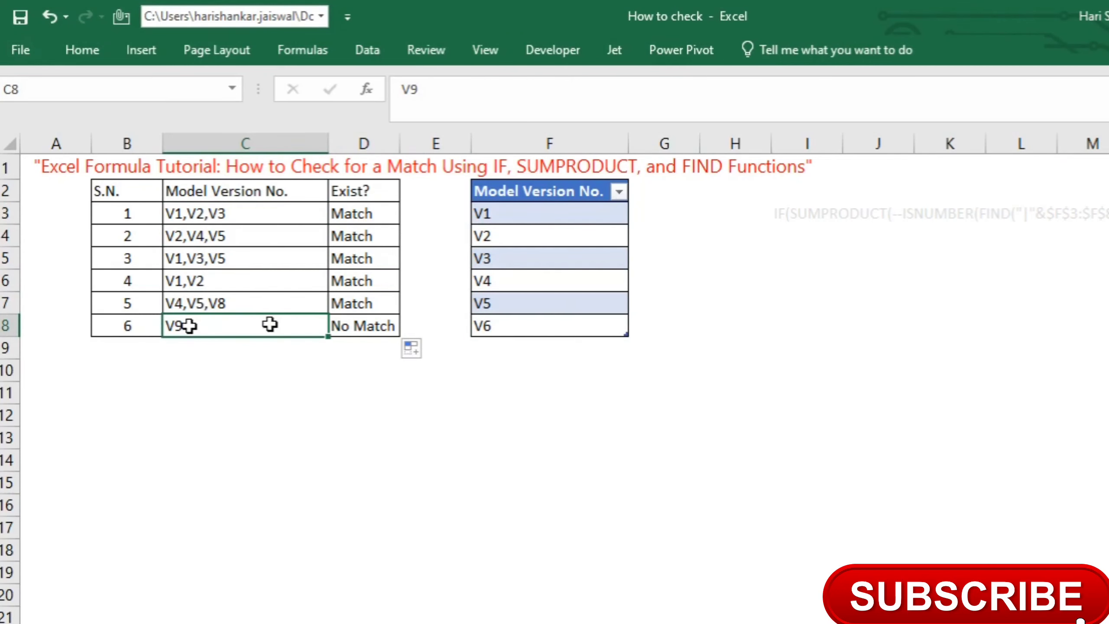
pyautogui.click(354, 324)
pyautogui.click(228, 324)
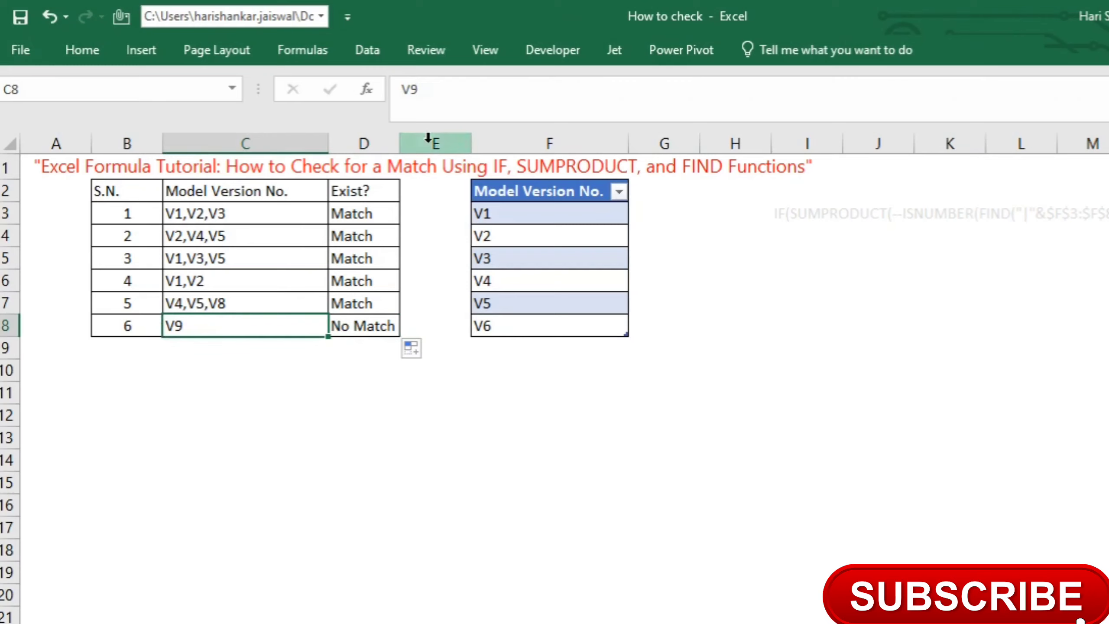
pyautogui.click(446, 116)
pyautogui.write(',V')
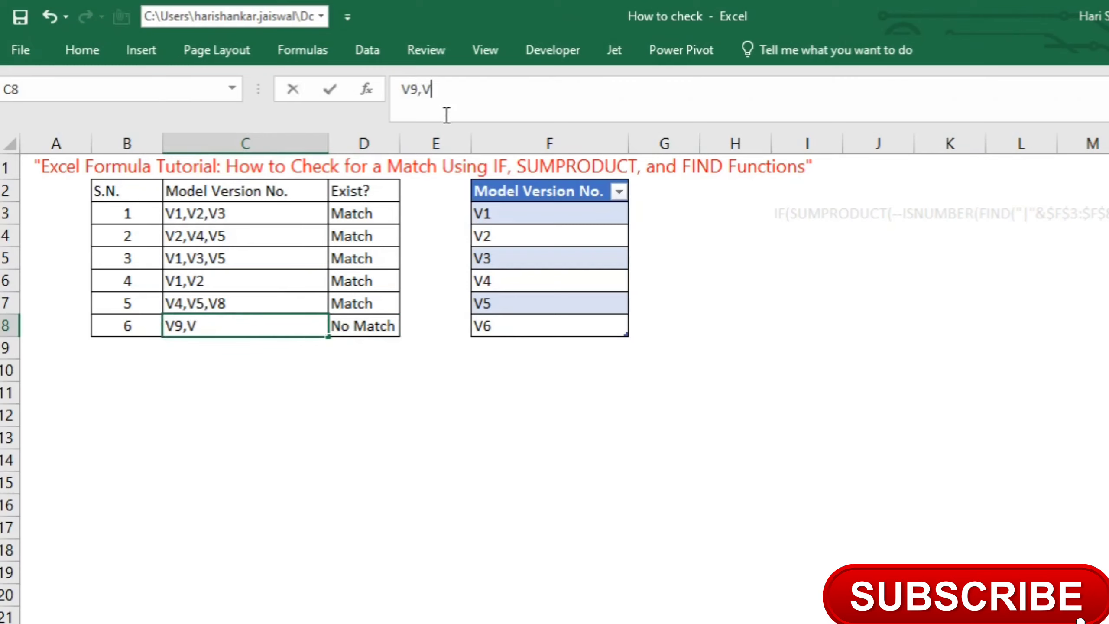
pyautogui.write('1')
pyautogui.press('Return')
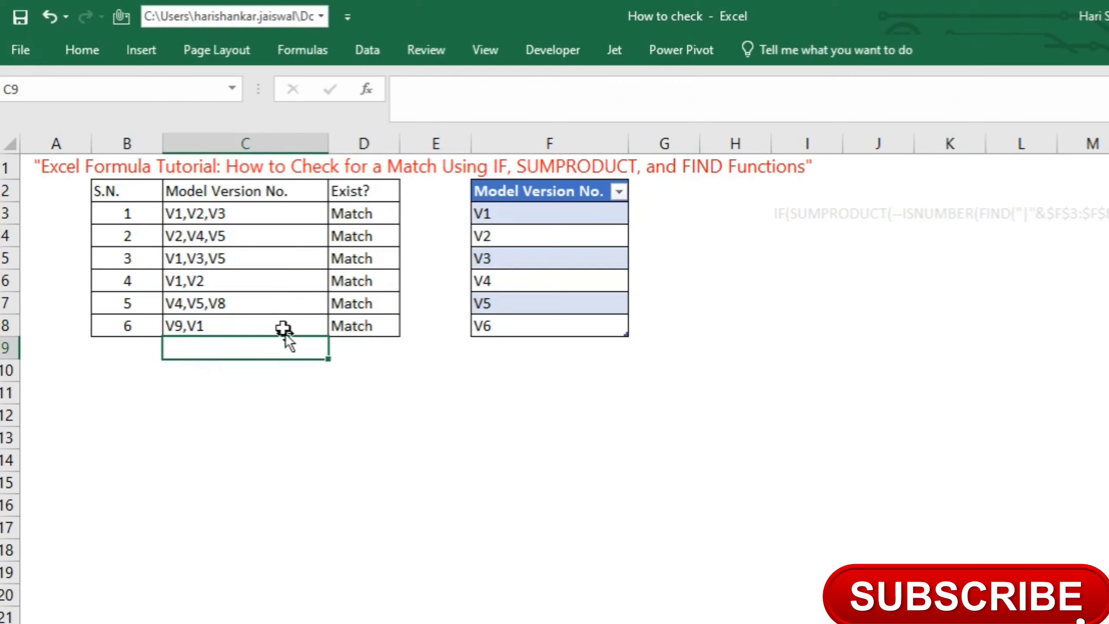
# Change C8's entry to V2,V1.
pyautogui.click(280, 328)
pyautogui.click(426, 90)
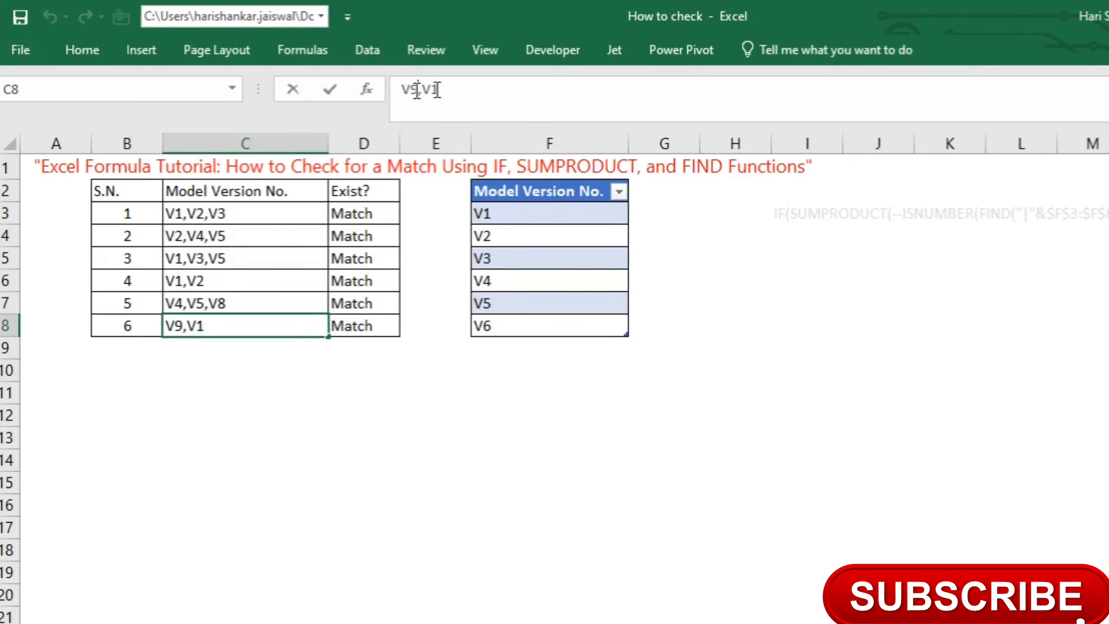
pyautogui.press('Left')
pyautogui.press('Left')
pyautogui.press('Left')
pyautogui.press('BackSpace')
pyautogui.write('2')
pyautogui.press('Return')
pyautogui.press('Up')
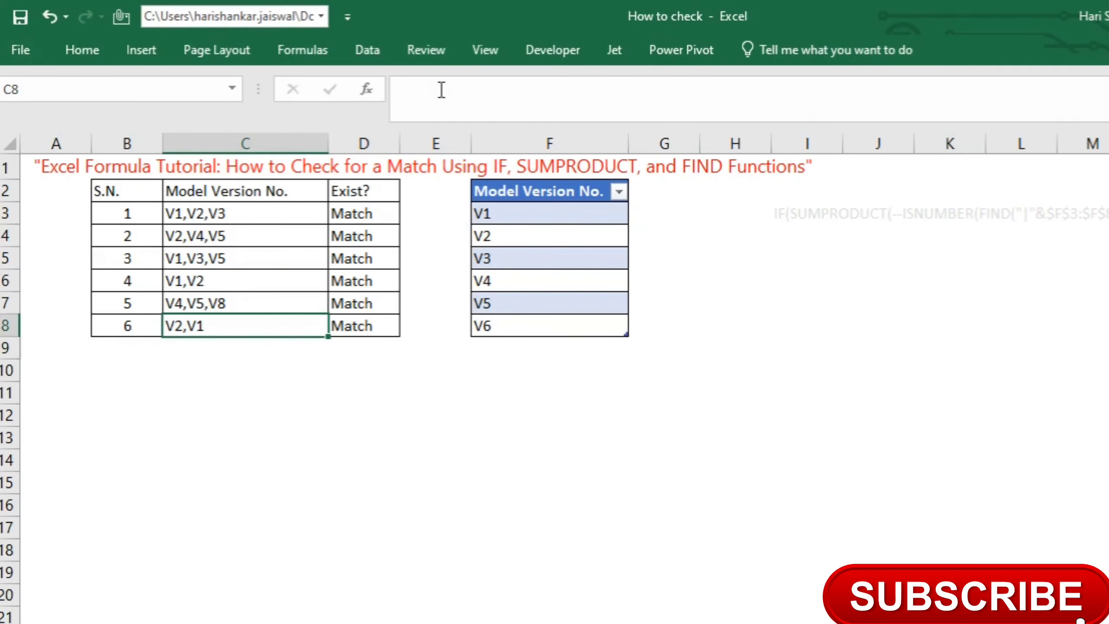
# Replace C8's entry with V100, making D8 show No Match.
pyautogui.click(354, 329)
pyautogui.click(306, 348)
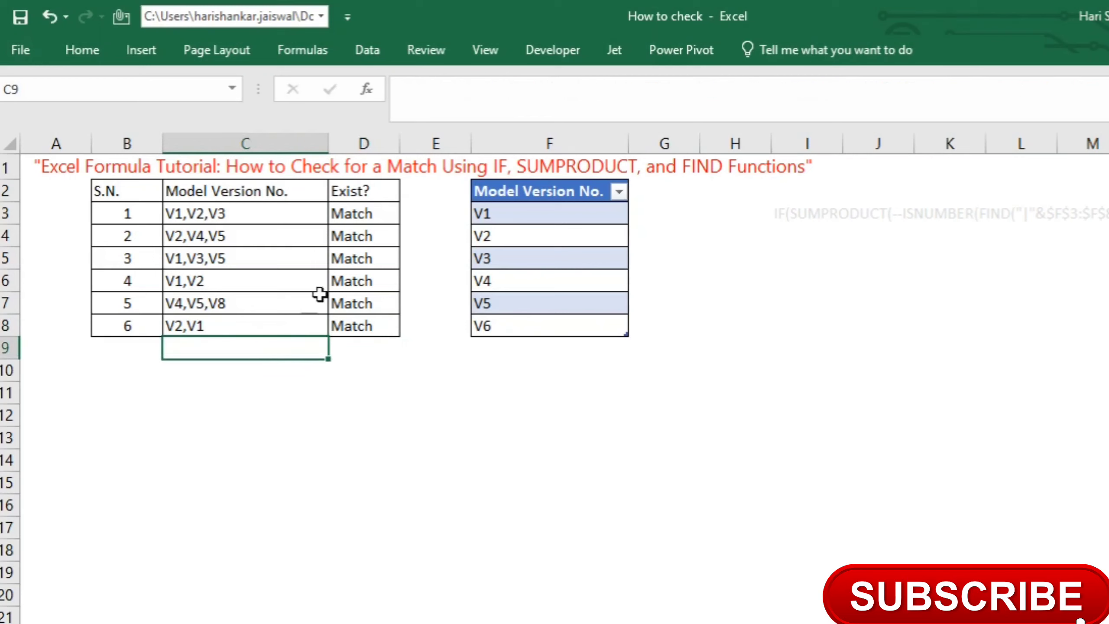
pyautogui.click(296, 328)
pyautogui.click(472, 81)
pyautogui.press('BackSpace')
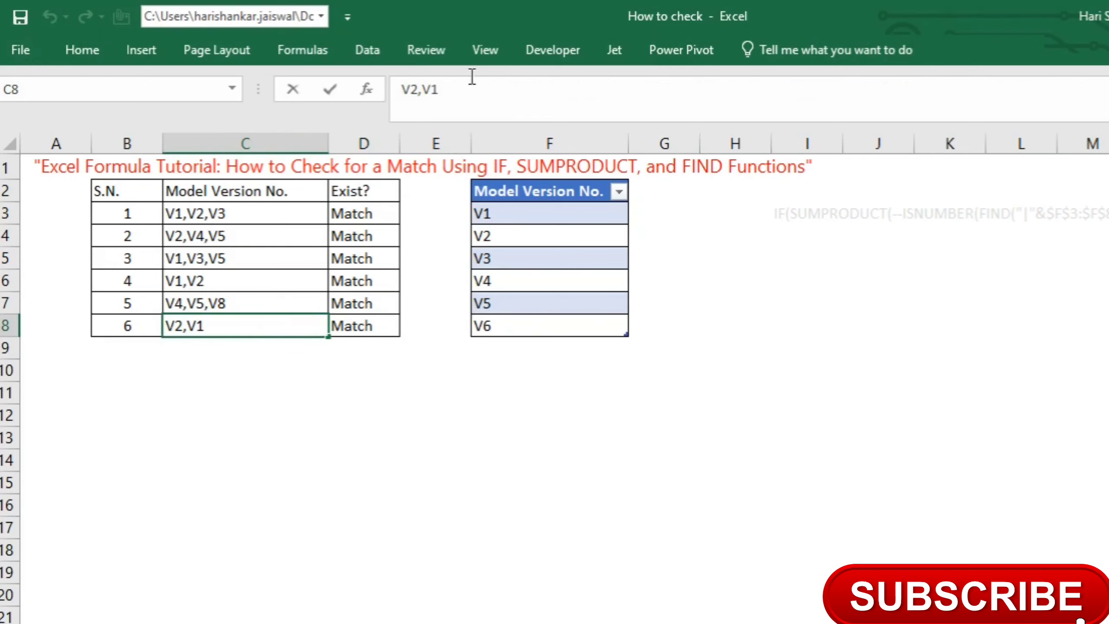
pyautogui.press('BackSpace')
pyautogui.press('BackSpace')
pyautogui.press('BackSpace')
pyautogui.write('100')
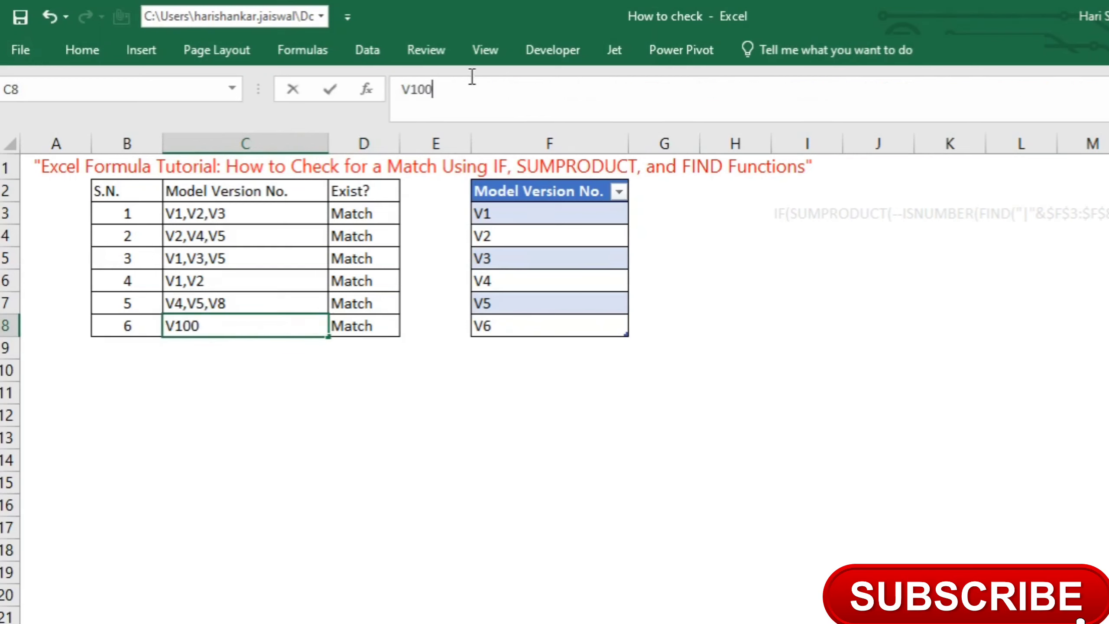
pyautogui.press('Return')
pyautogui.press('Up')
# Type V100 below V6 in the lookup table so D8 turns to Match.
pyautogui.click(358, 332)
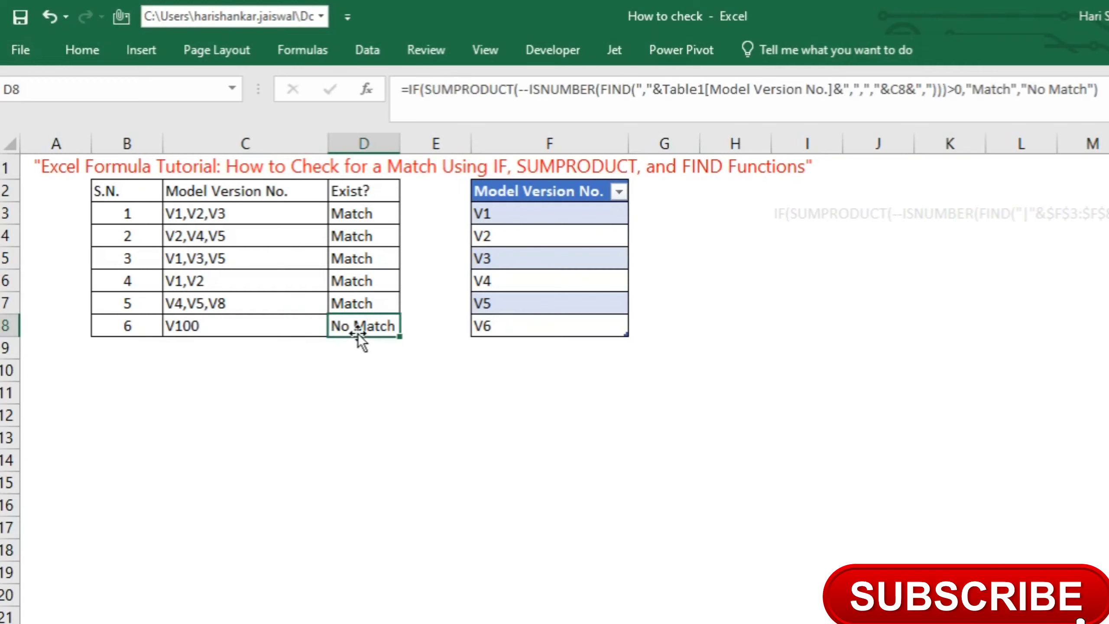
pyautogui.click(487, 326)
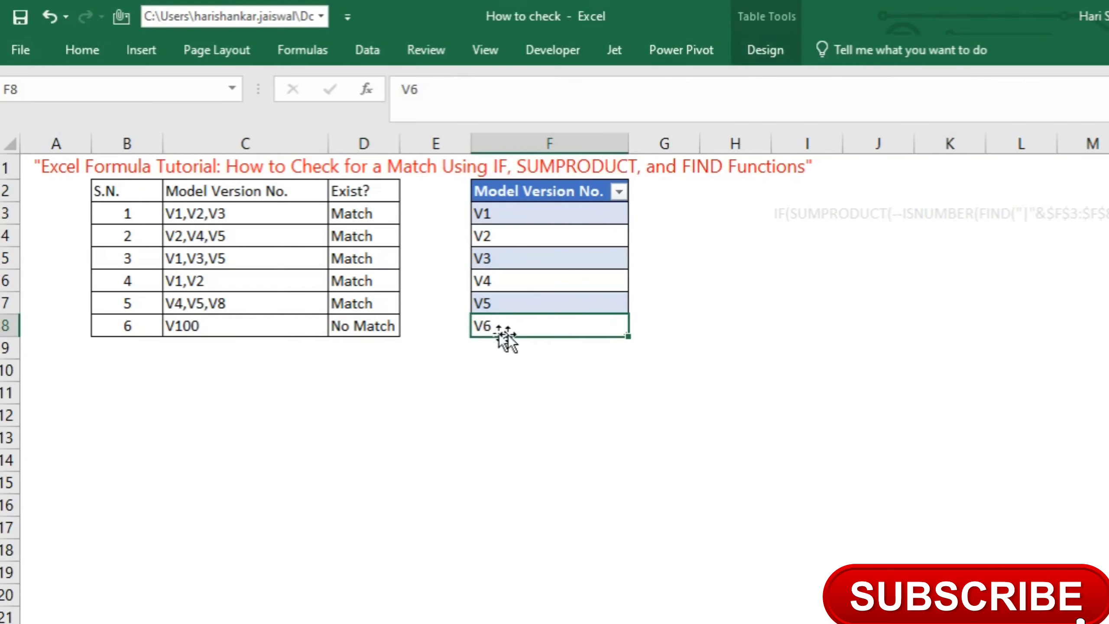
pyautogui.click(518, 344)
pyautogui.write('V1')
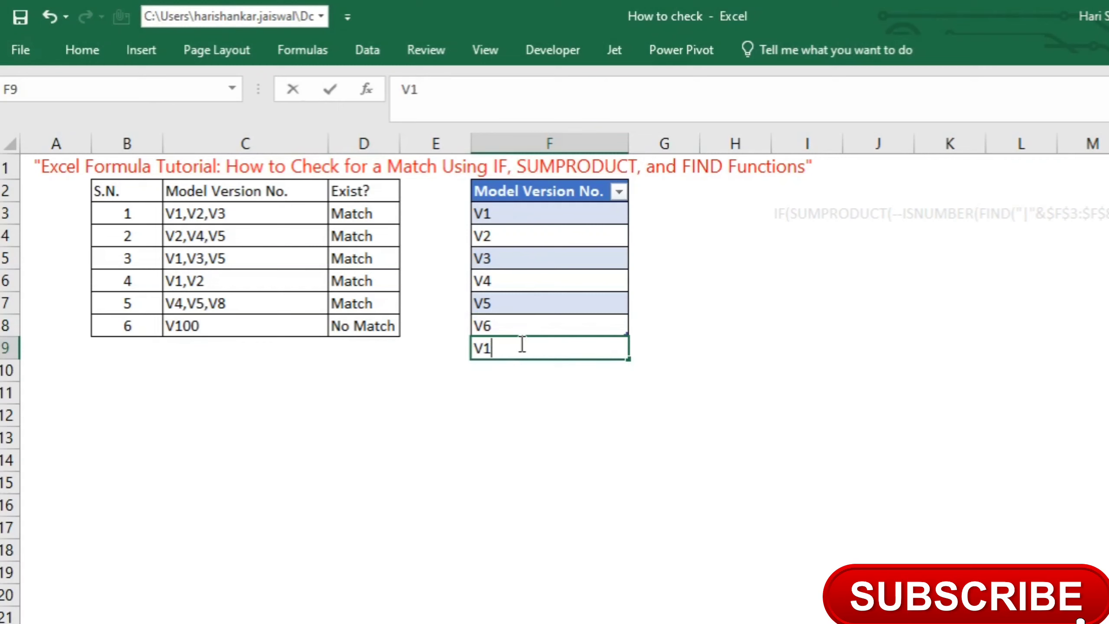
pyautogui.write('00')
pyautogui.press('Return')
pyautogui.click(380, 328)
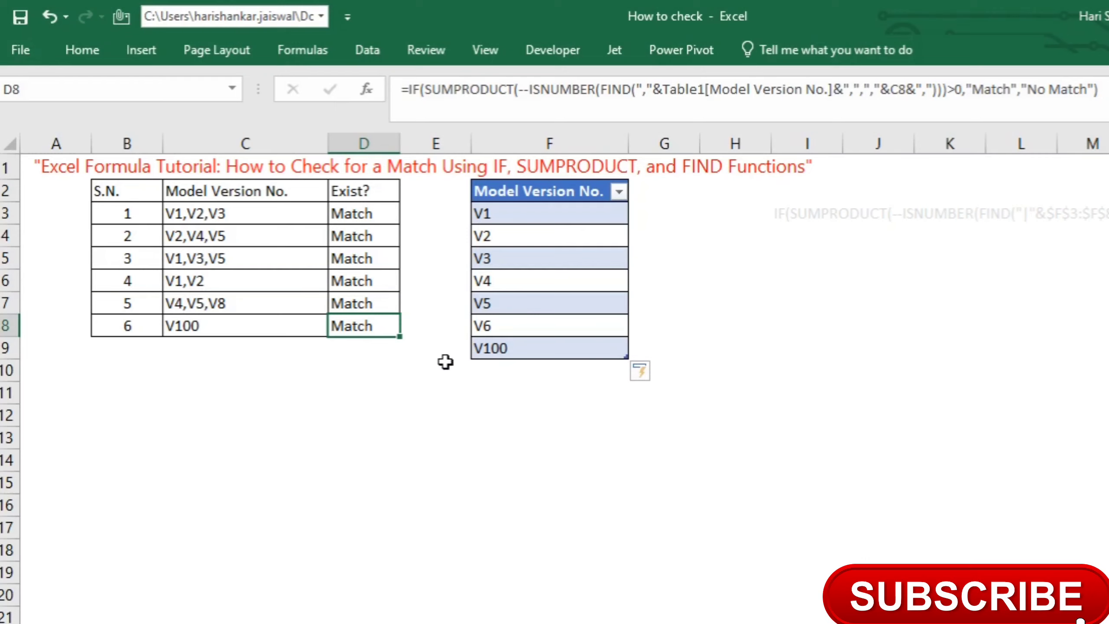
pyautogui.scroll(-3, 519, 443)
pyautogui.scroll(-2, 528, 451)
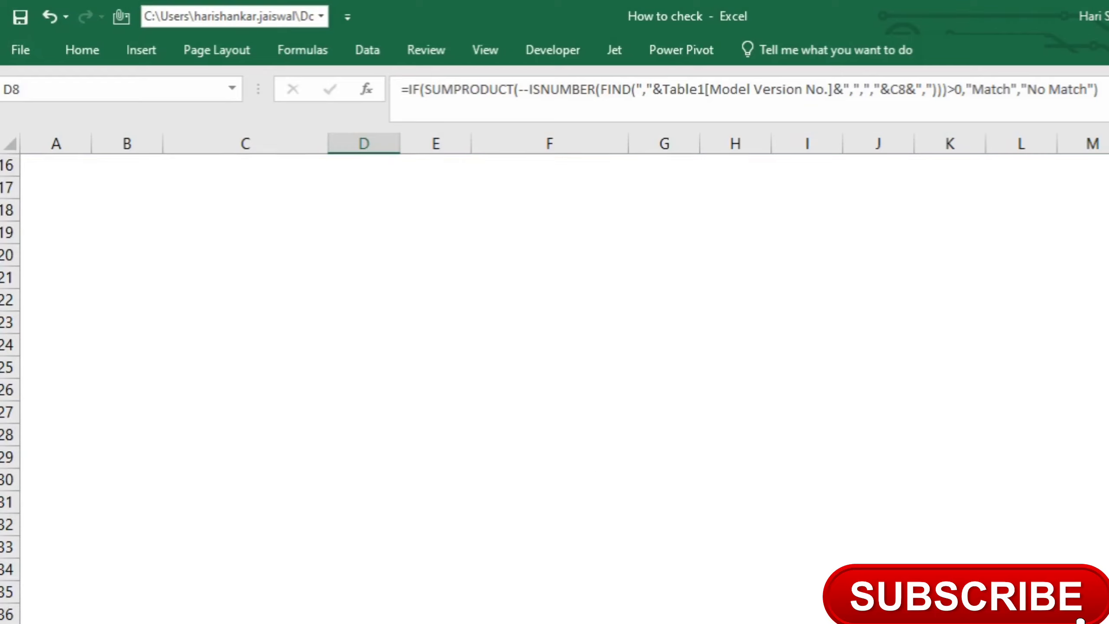
pyautogui.scroll(3, 620, 503)
pyautogui.scroll(2, 638, 529)
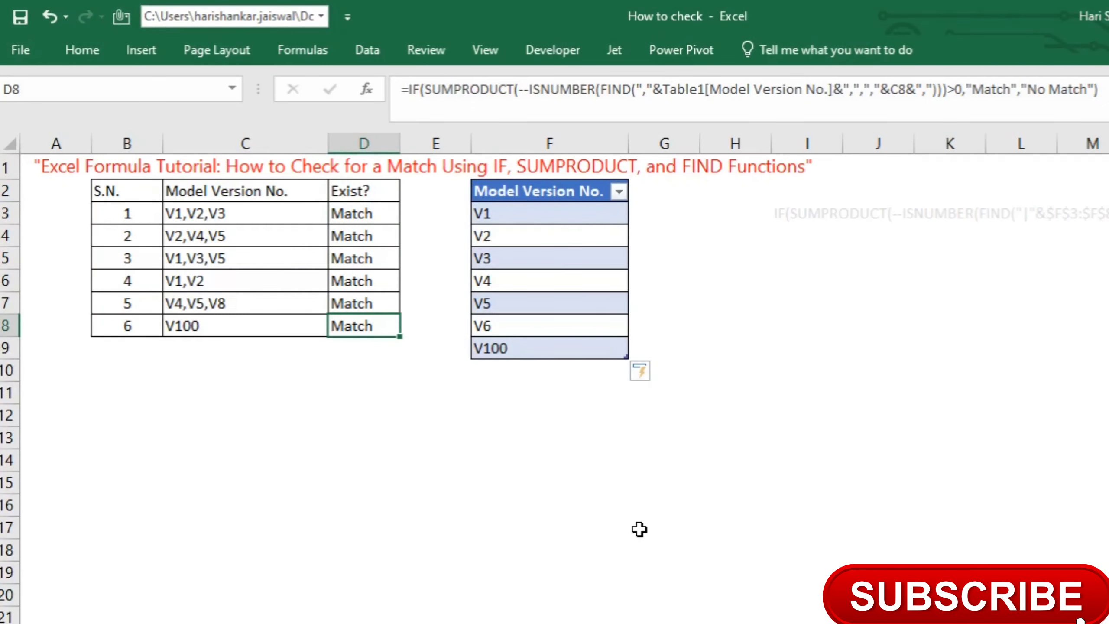